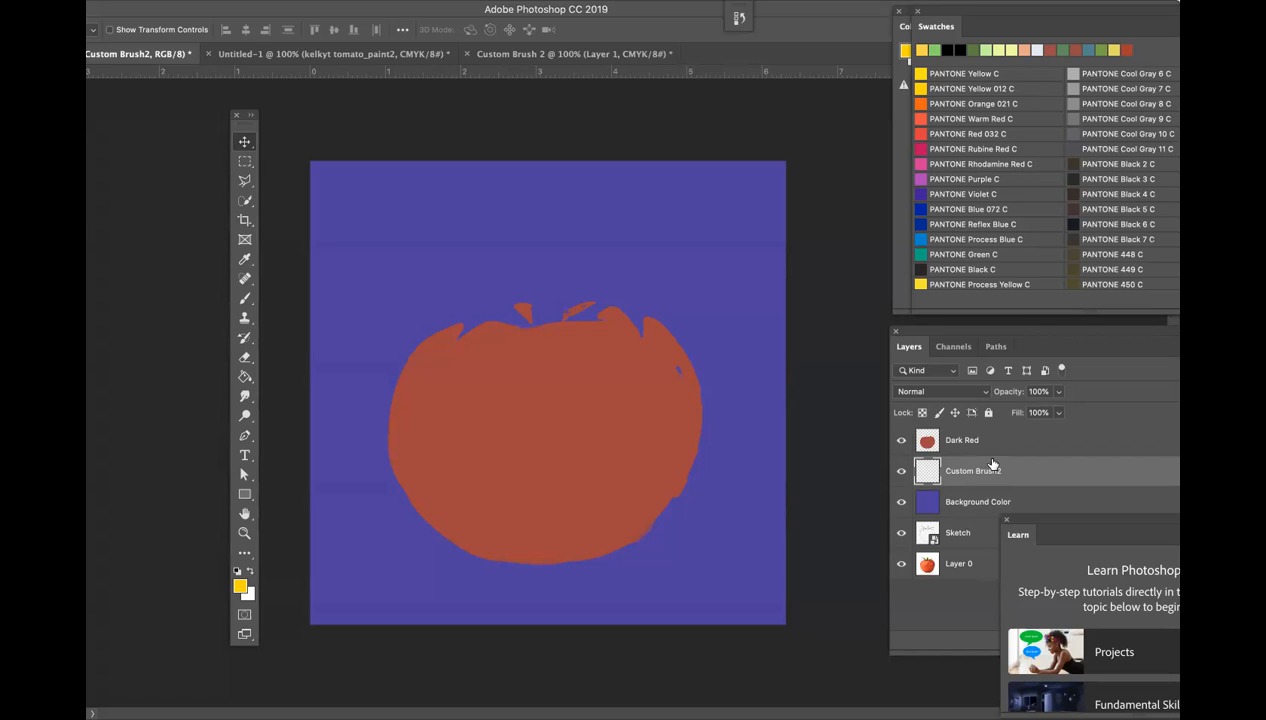
Step: Create a 2.5 × 2.5 inch document at 300 pixels/inch in CMYK Color with a transparent background
double_click(148, 10)
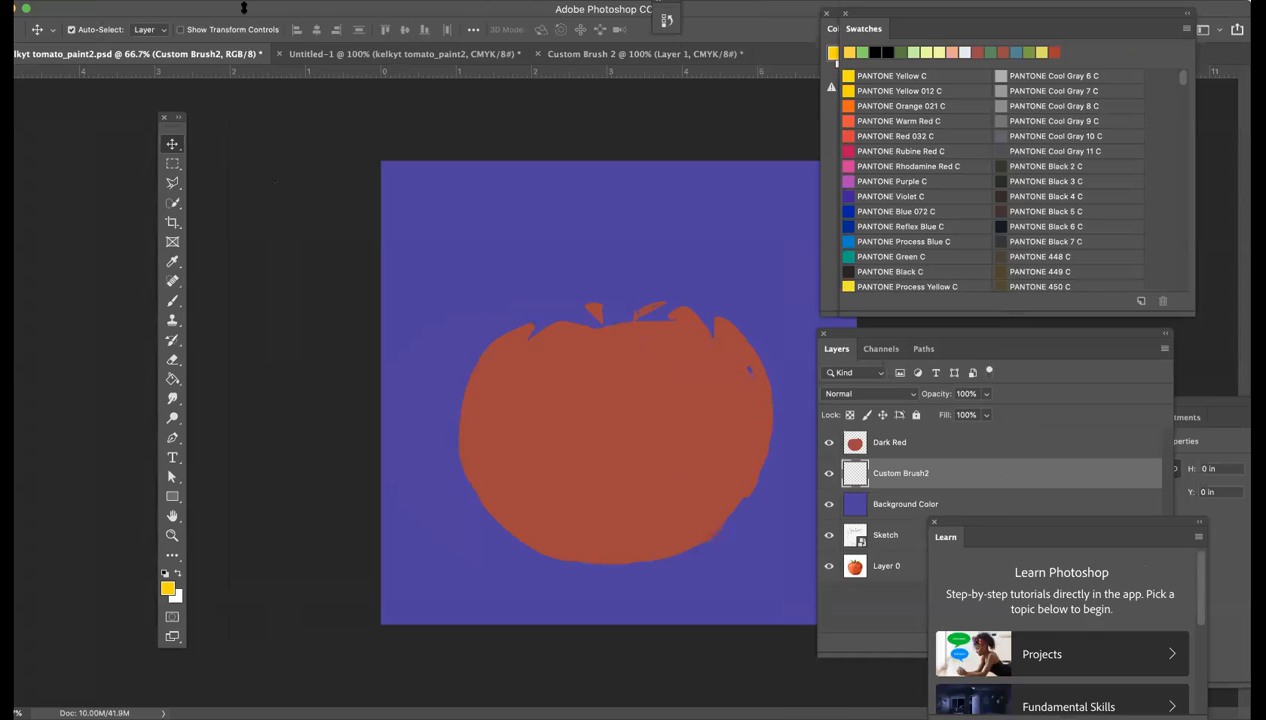
left_click(152, 1)
left_click(155, 6)
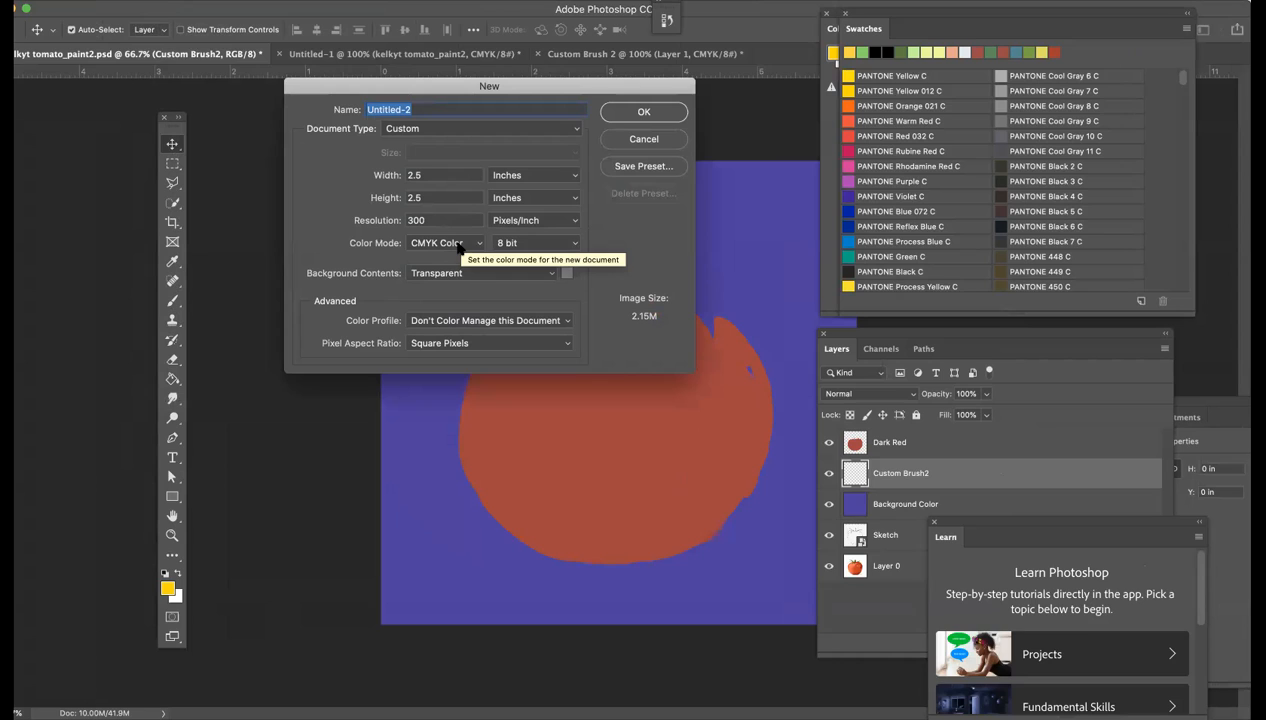
left_click(644, 113)
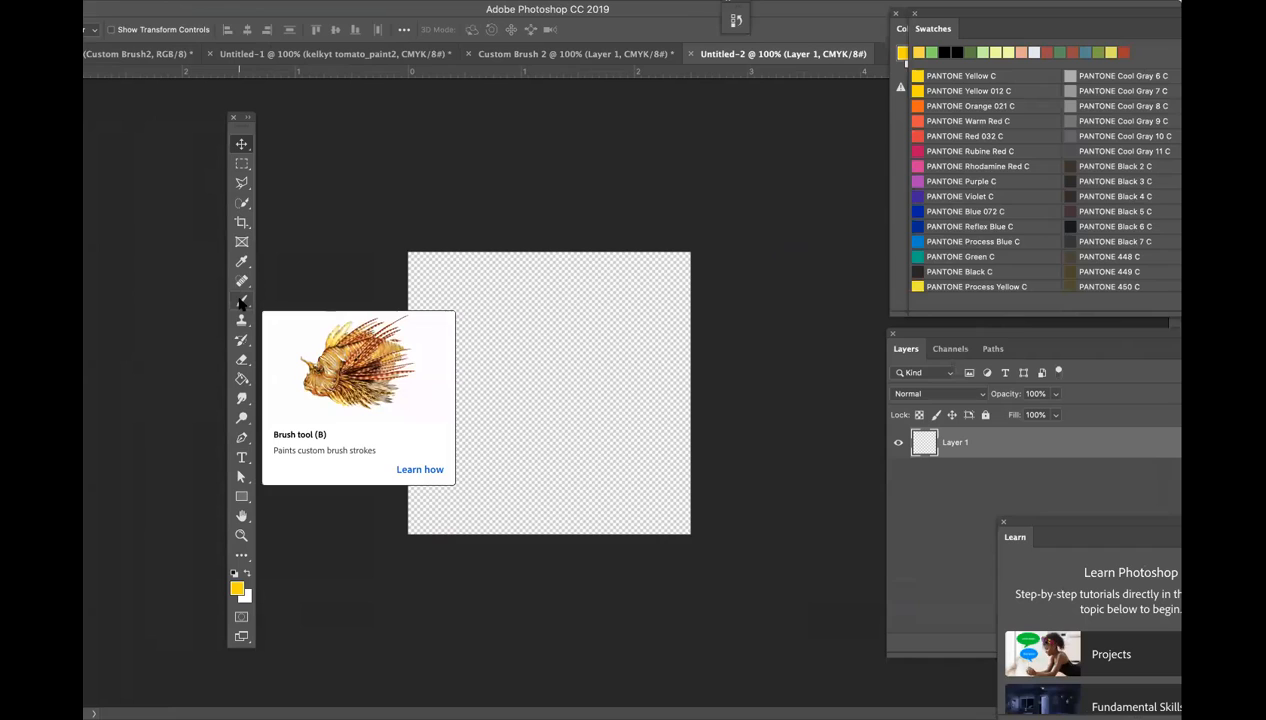
Step: Choose the recent hard round pencil tip at 40 px with 100% hardness for drawing
left_click(240, 300)
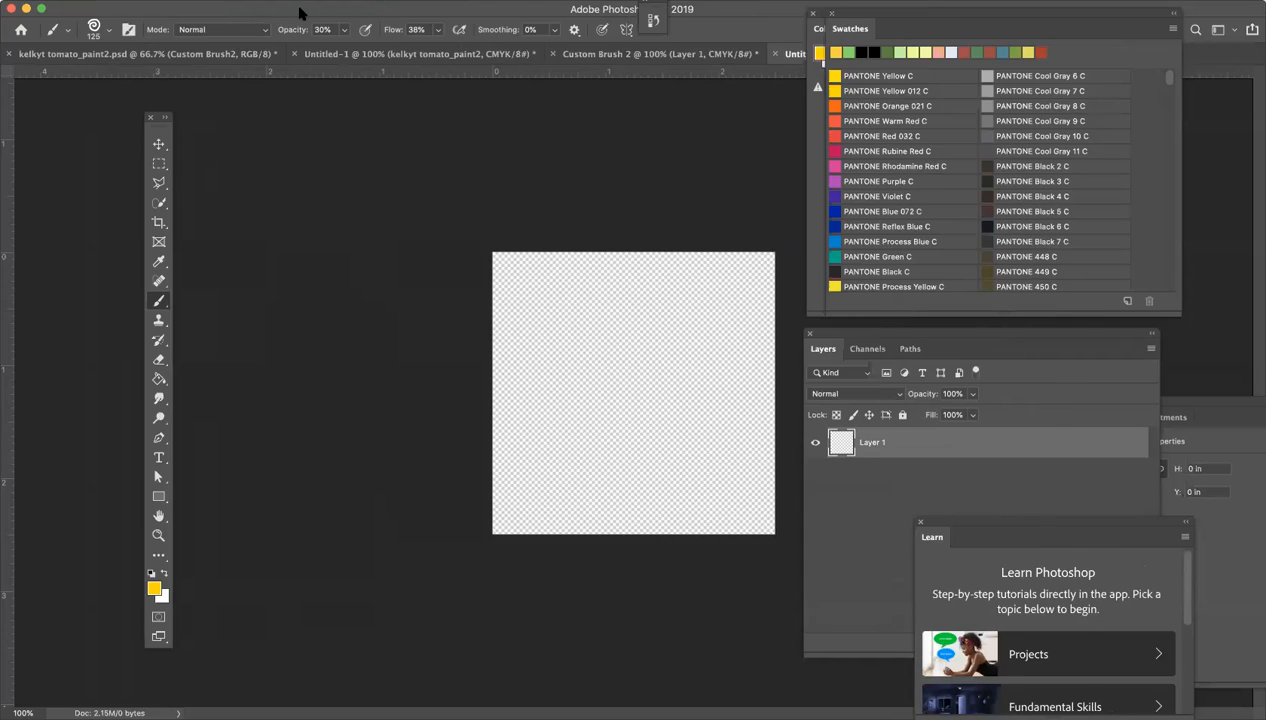
left_click(106, 31)
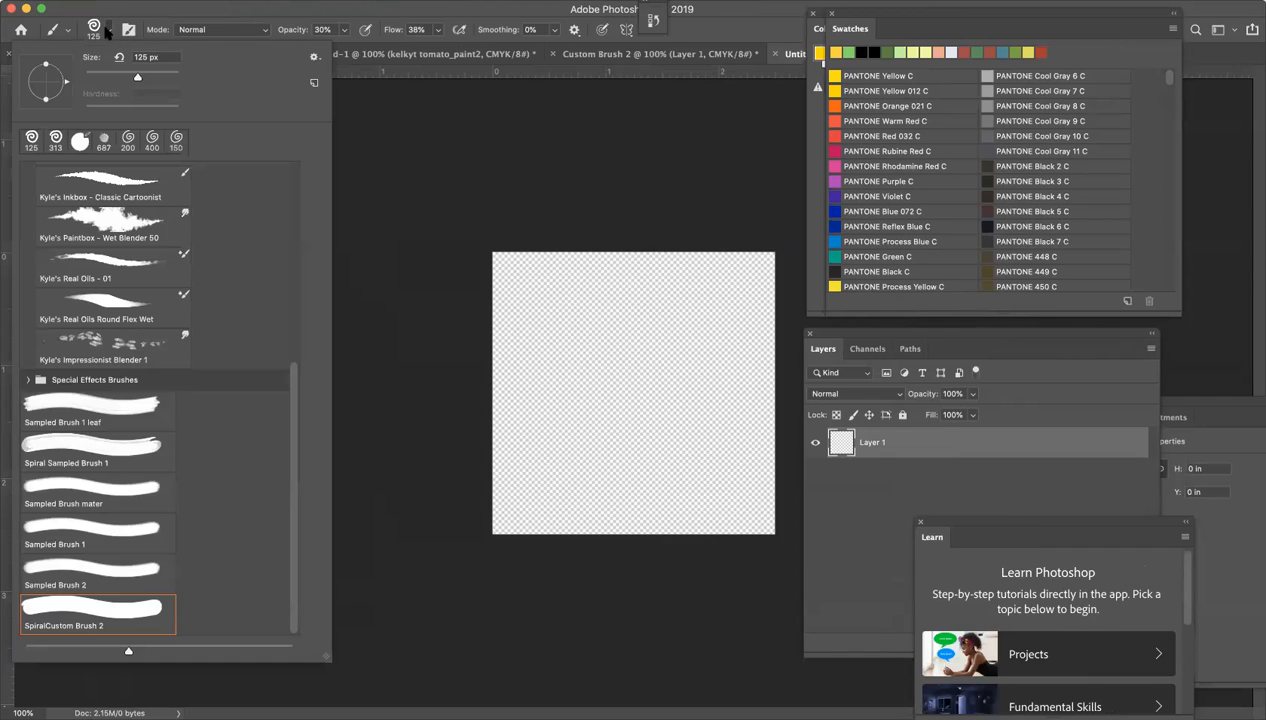
left_click(79, 142)
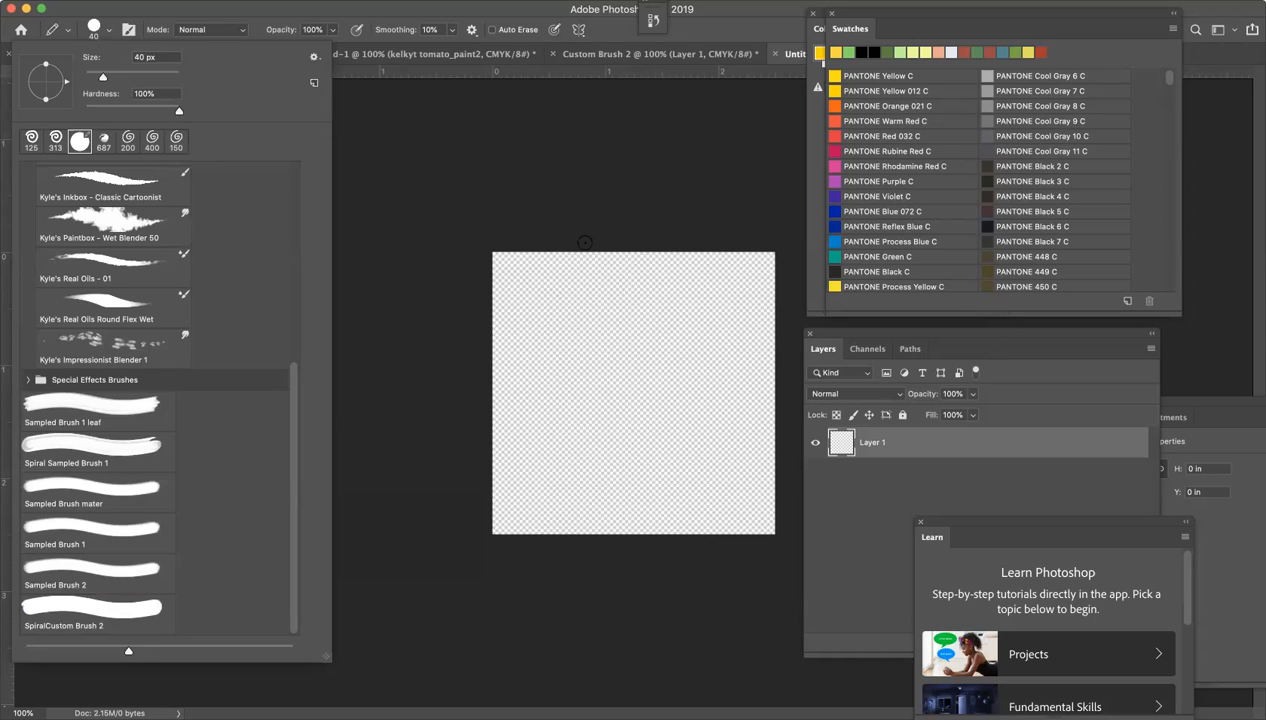
left_click(272, 17)
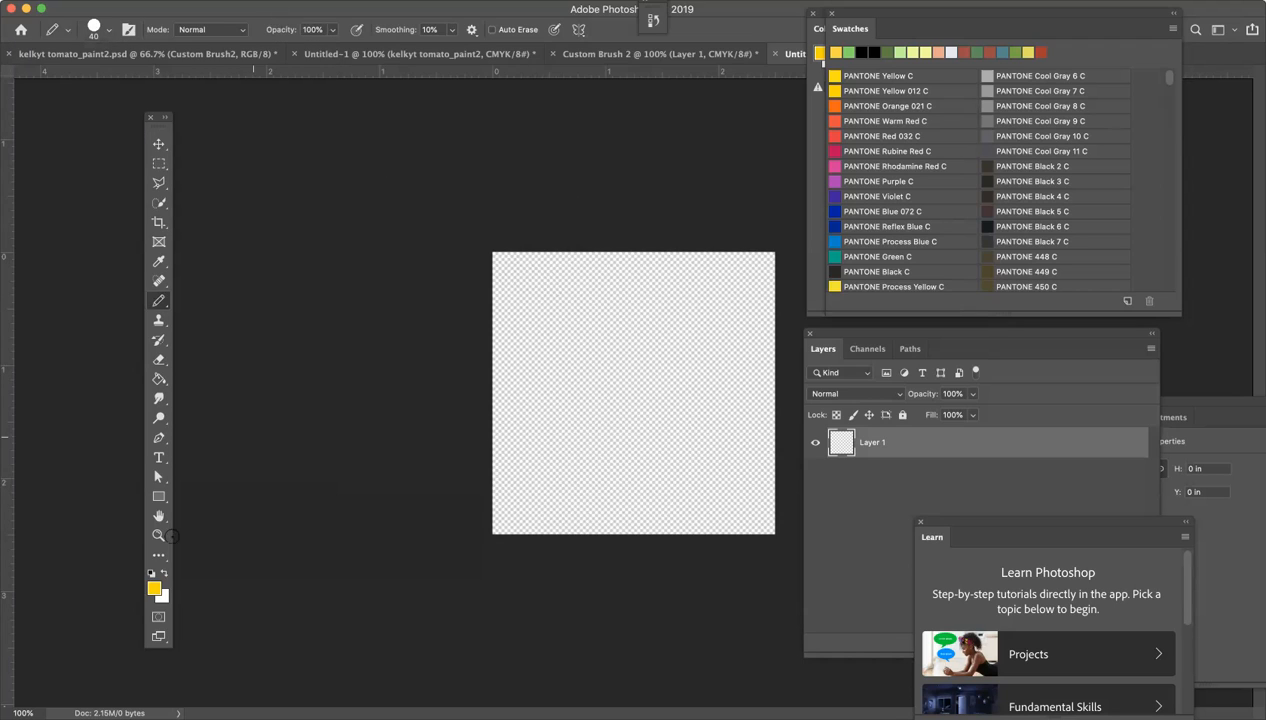
Step: Set the foreground color to near-black #0d0d0c
left_click(155, 588)
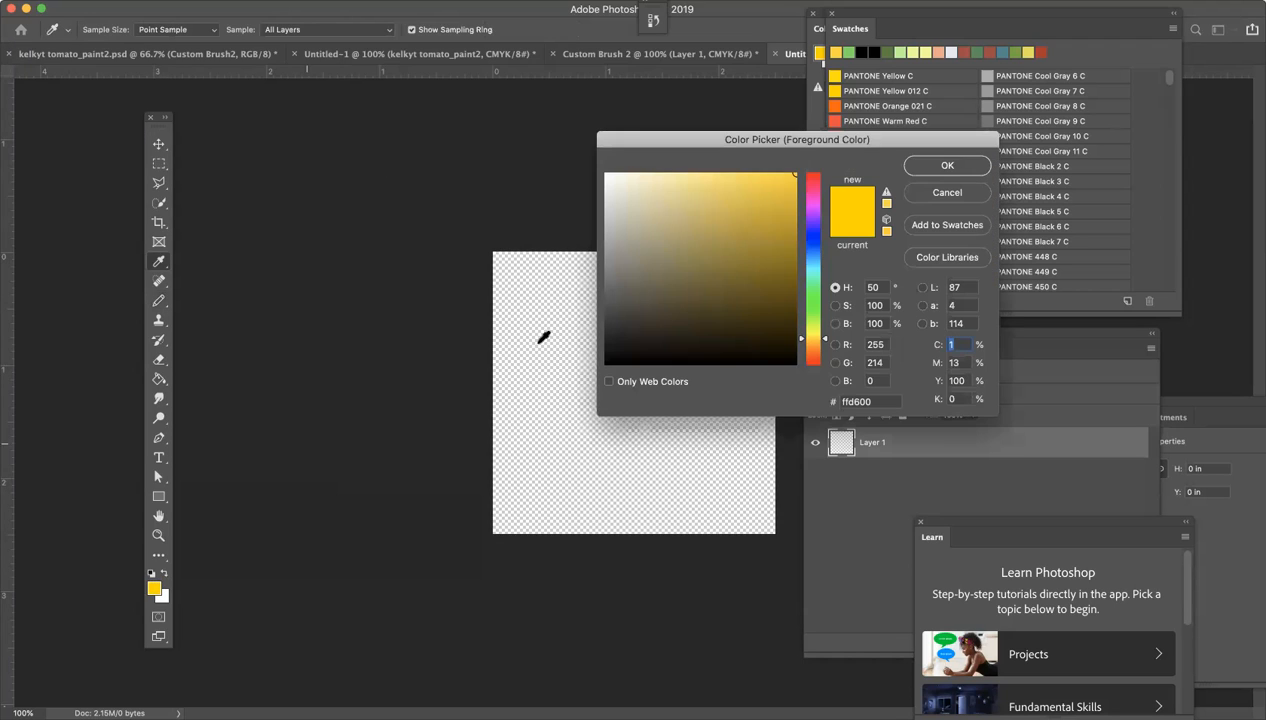
left_click(617, 355)
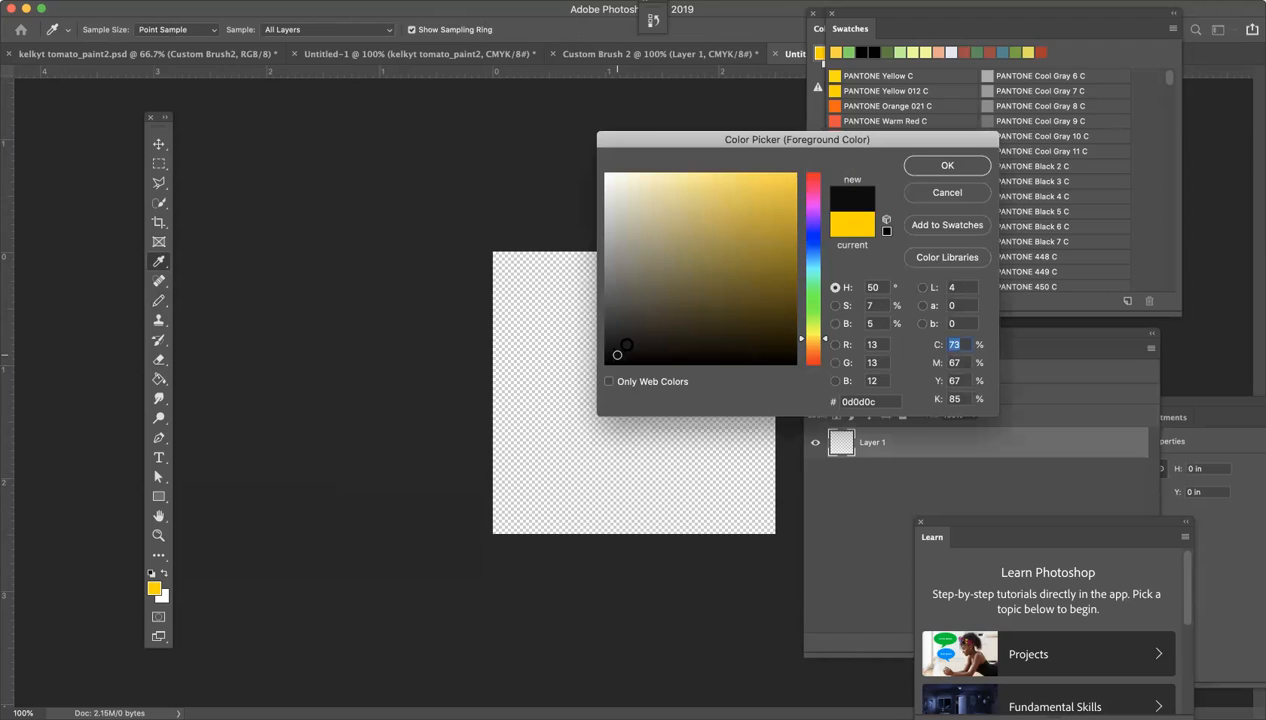
left_click(947, 165)
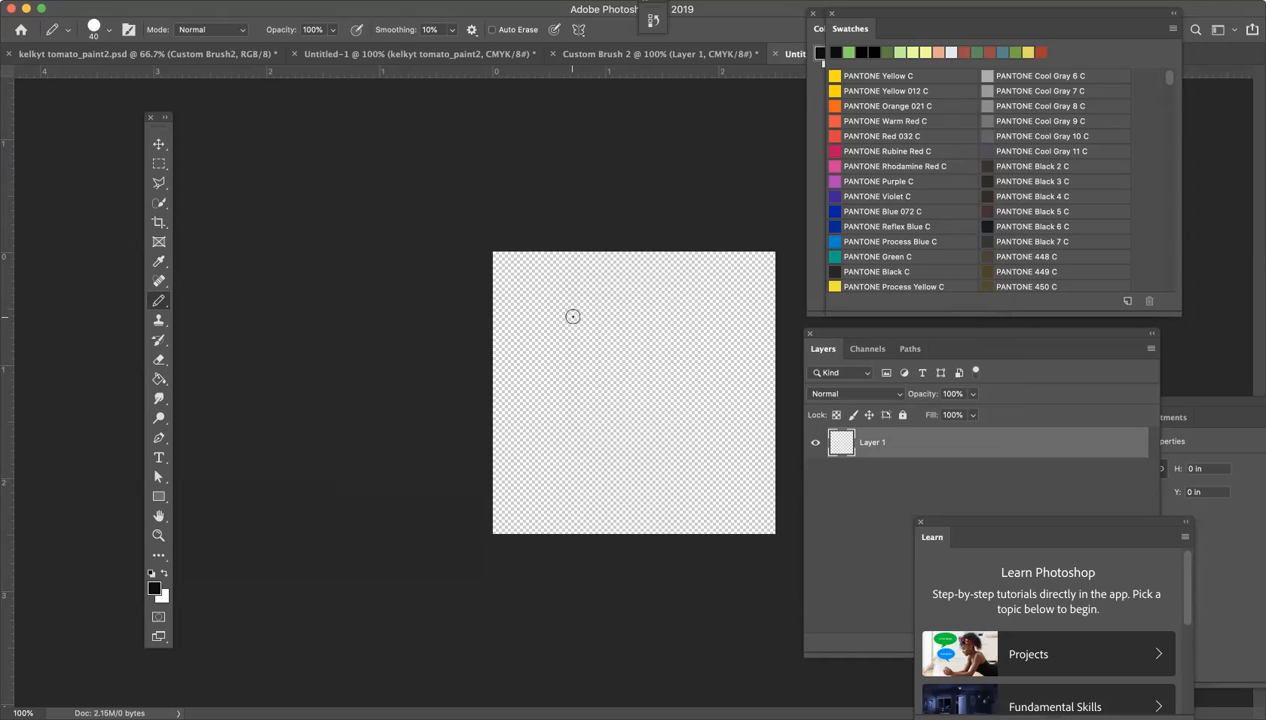
Step: Draw a black spiral at 40 px with four dots curving below it, two at 40 px, then 50 px and 60 px
mouse_move(572, 316)
left_mouse_down()
mouse_move(614, 290)
mouse_move(660, 290)
mouse_move(705, 348)
mouse_move(676, 393)
mouse_move(610, 380)
mouse_move(602, 332)
mouse_move(645, 318)
mouse_move(664, 336)
mouse_move(630, 352)
left_mouse_up()
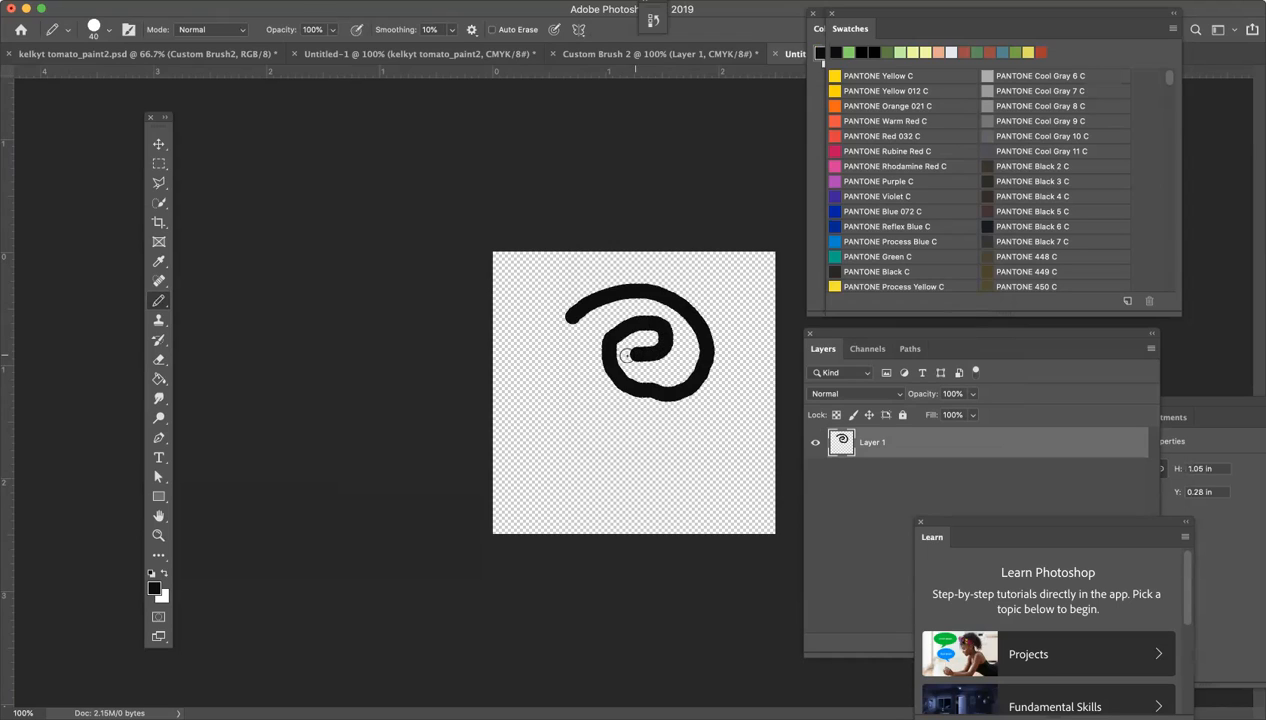
left_click(571, 357)
left_click(581, 386)
key("bracketright")
left_click(601, 413)
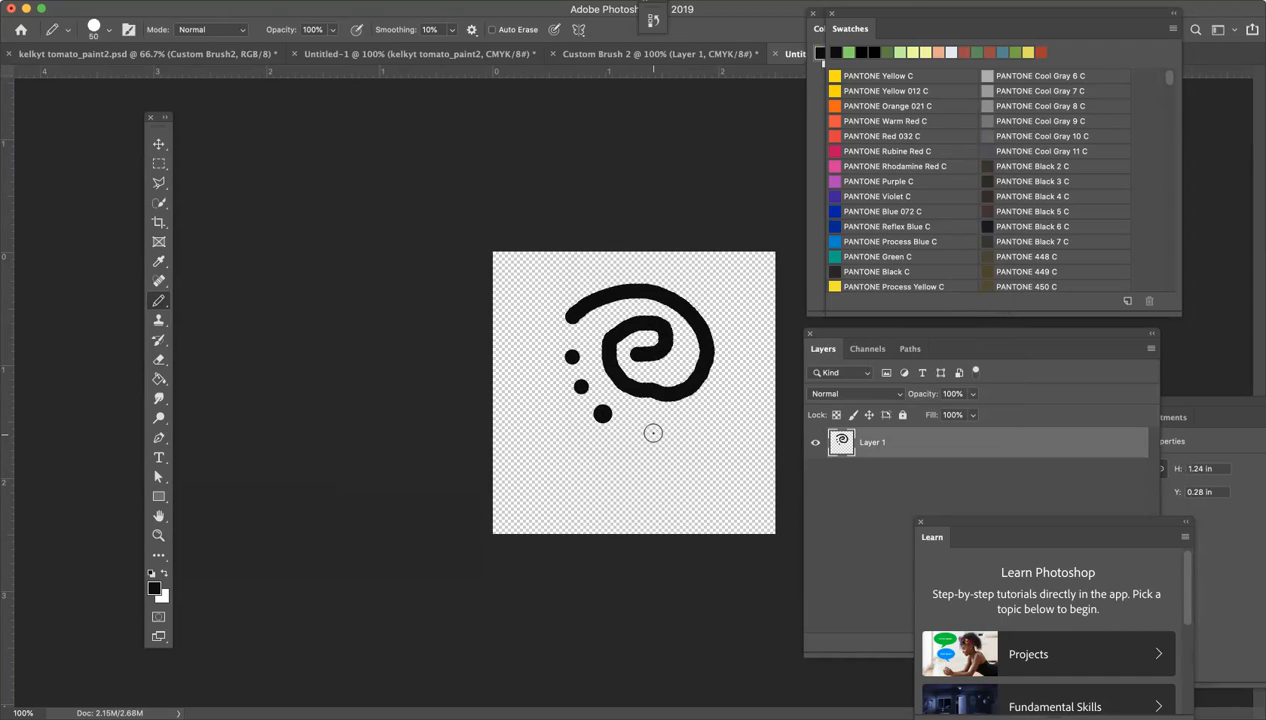
key("bracketright")
key("bracketright")
key("bracketright")
key("bracketleft")
key("bracketleft")
key("bracketleft")
left_click(641, 430)
Step: Define the spiral-and-dots drawing as a new brush preset
left_click(138, 0)
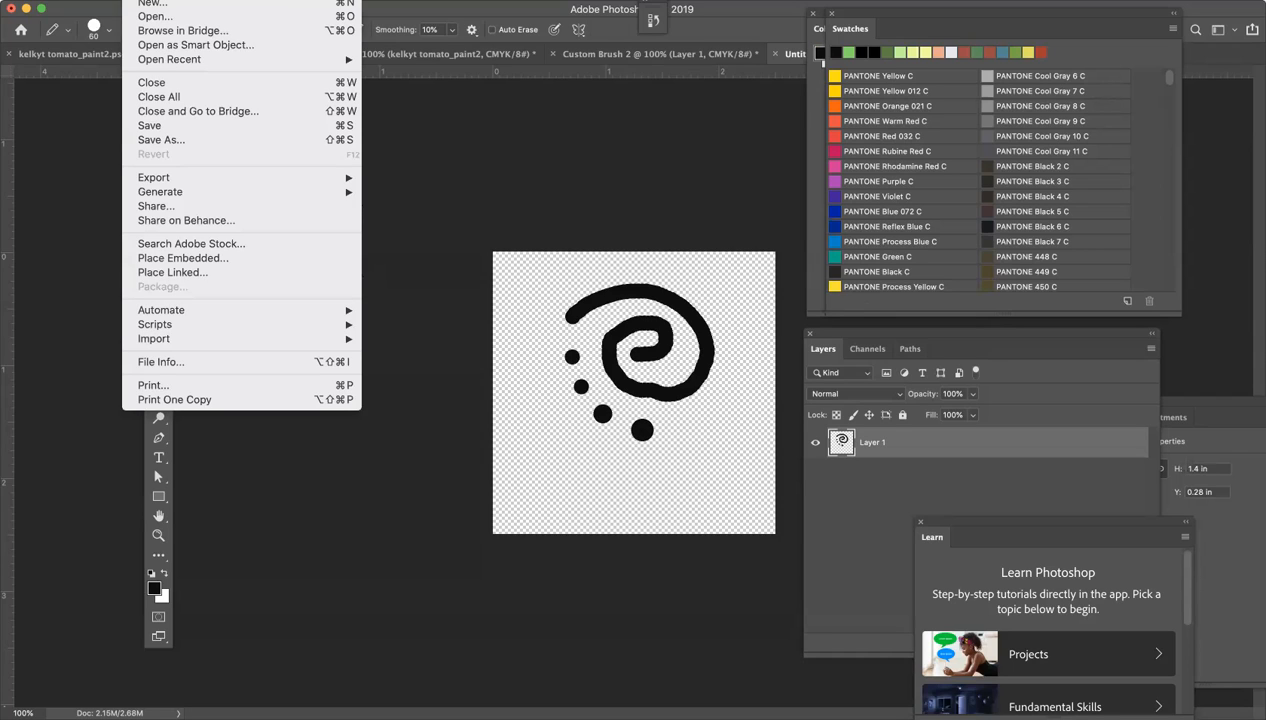
mouse_move(168, 0)
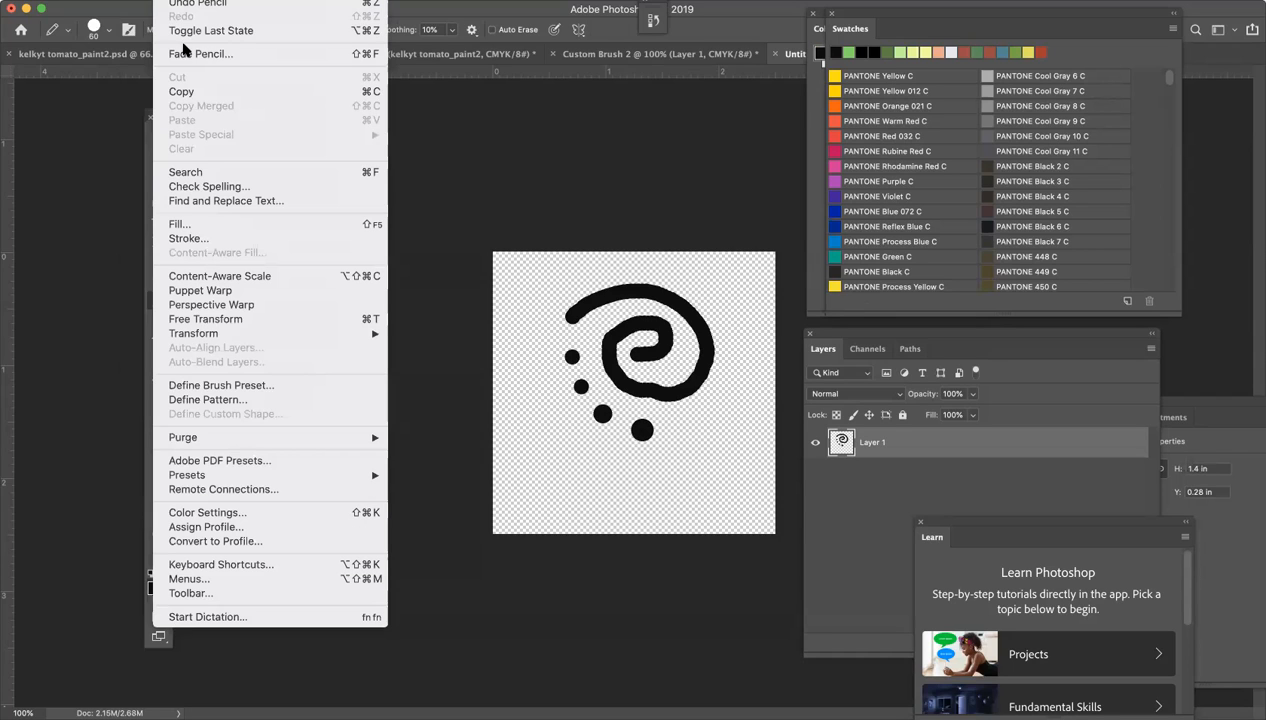
left_click(221, 385)
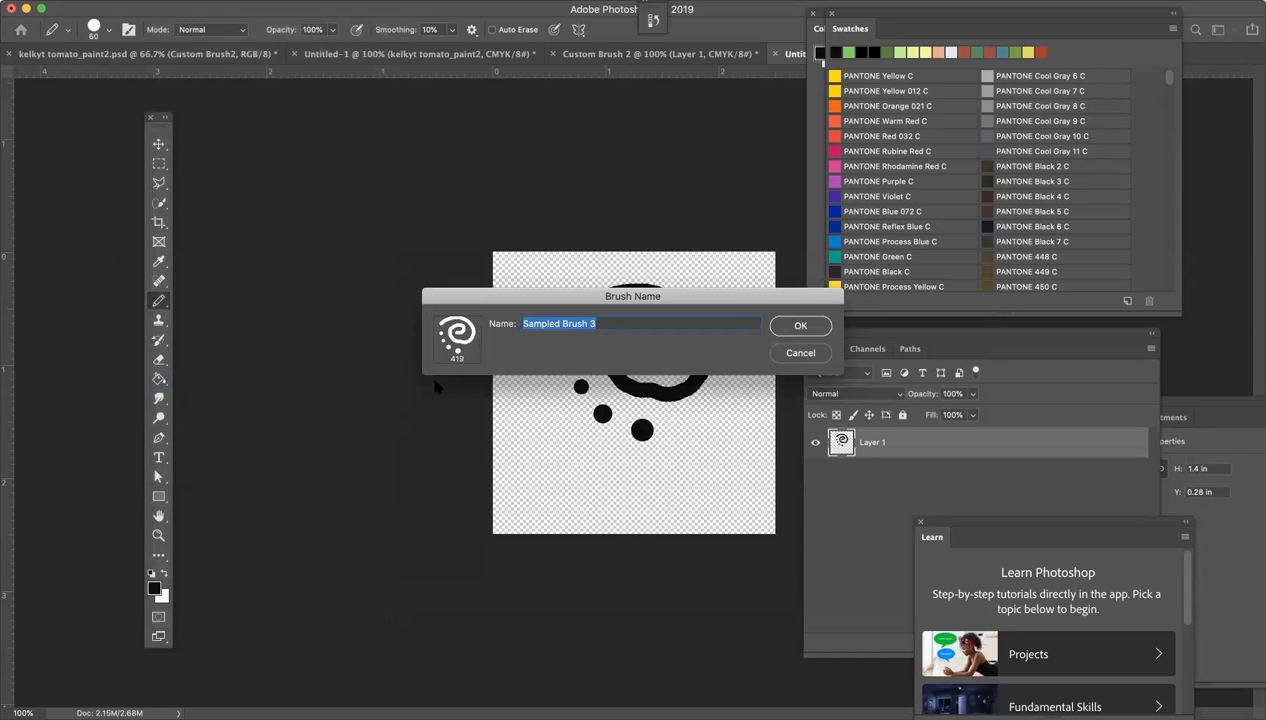
left_click(800, 326)
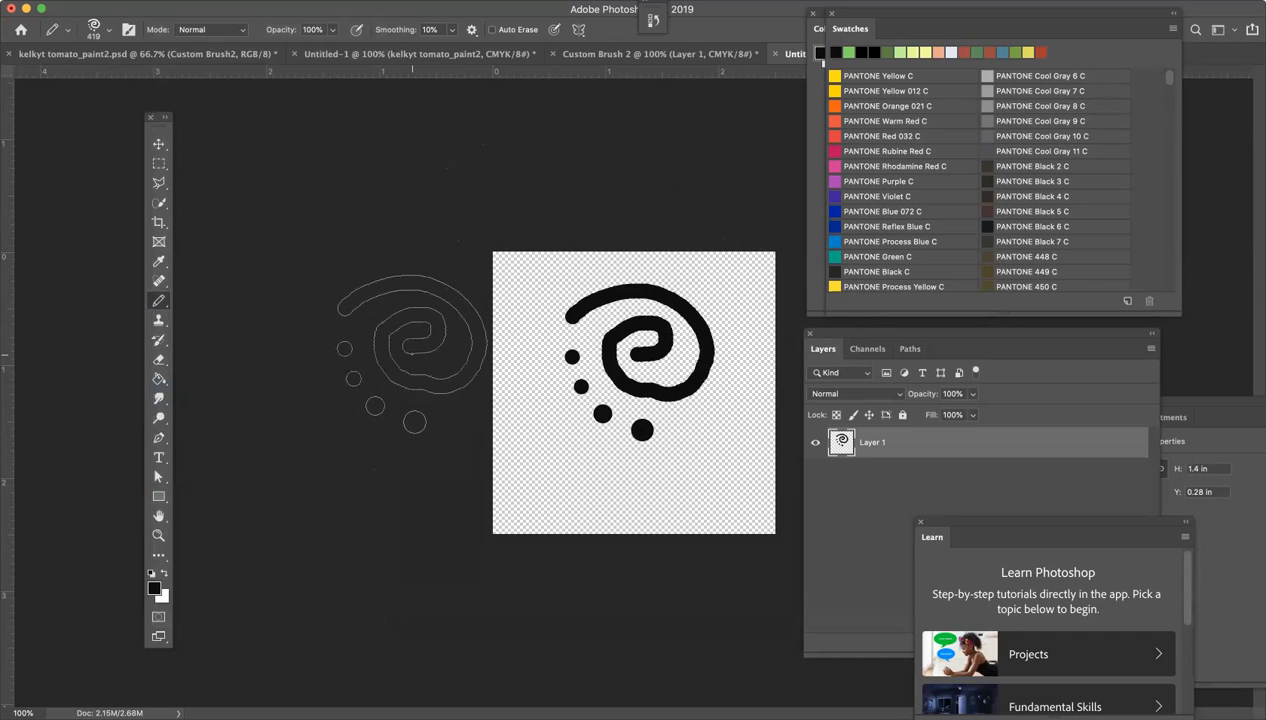
Step: Return to kelkyt tomato_paint2.psd, select the Custom Brush2 layer and set the foreground color to pale yellow #d8cb88
left_click(227, 56)
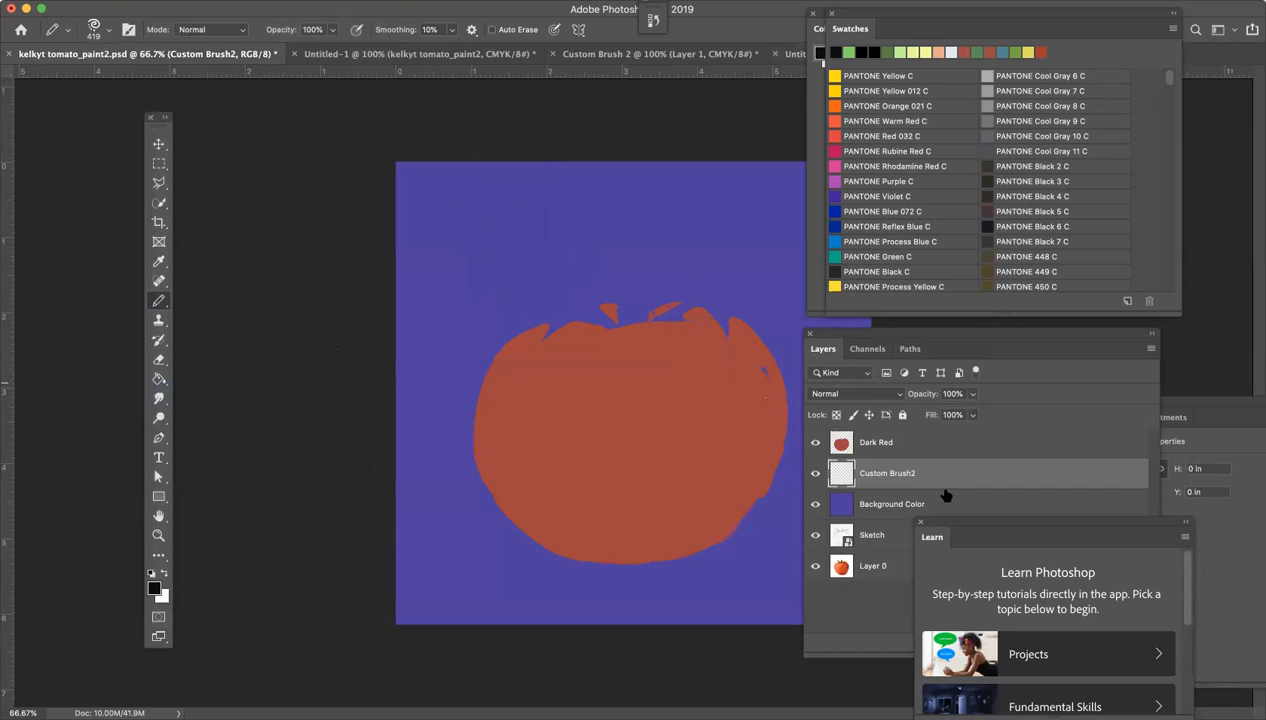
left_click(920, 470)
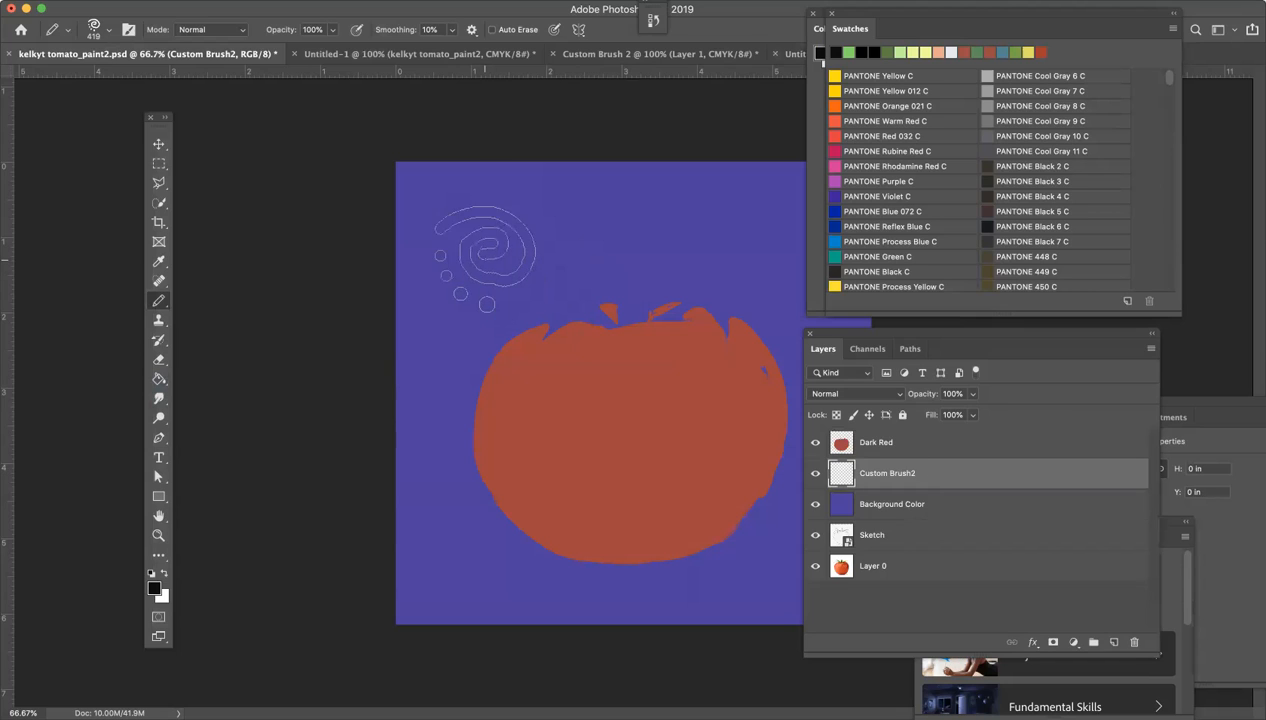
left_click(154, 589)
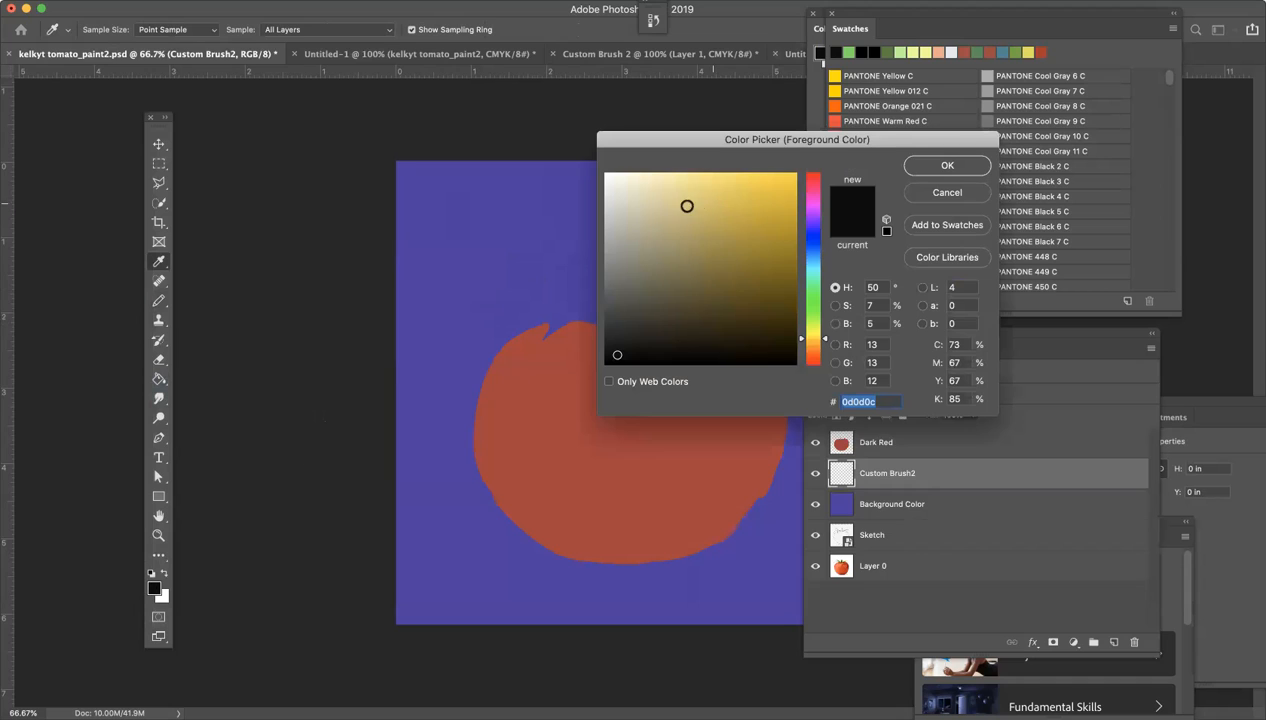
left_click(676, 202)
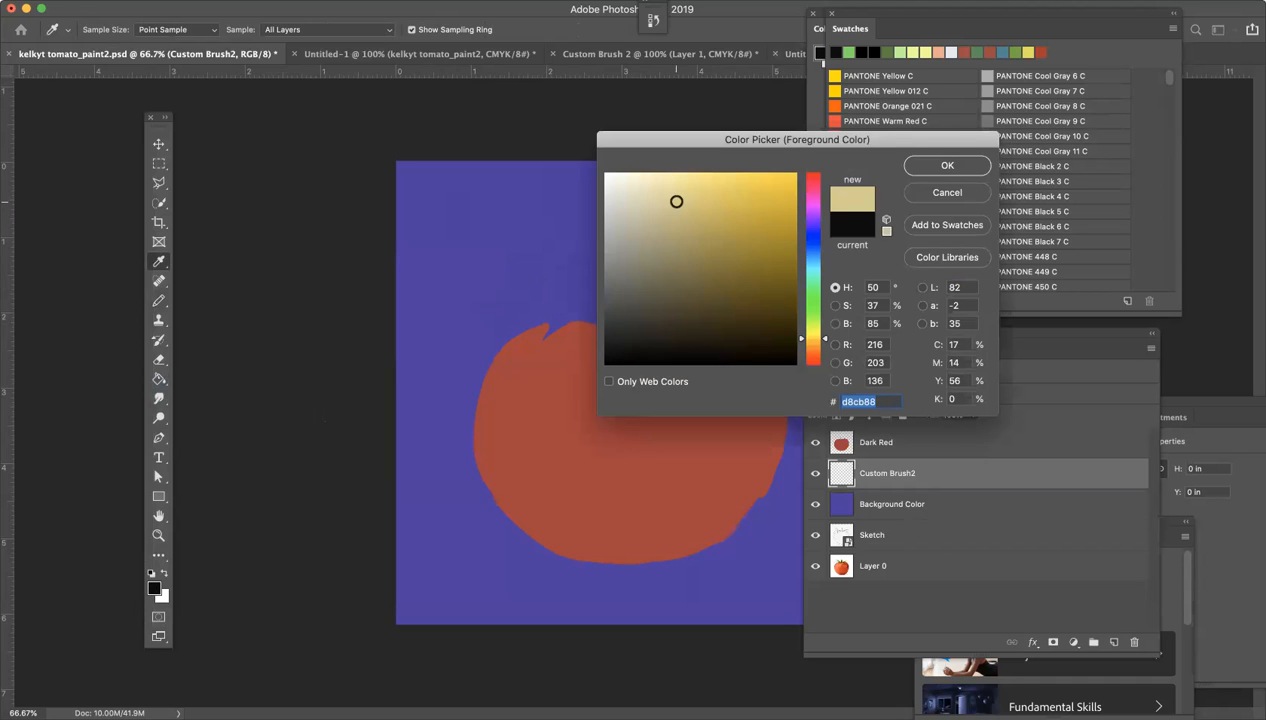
left_click(967, 169)
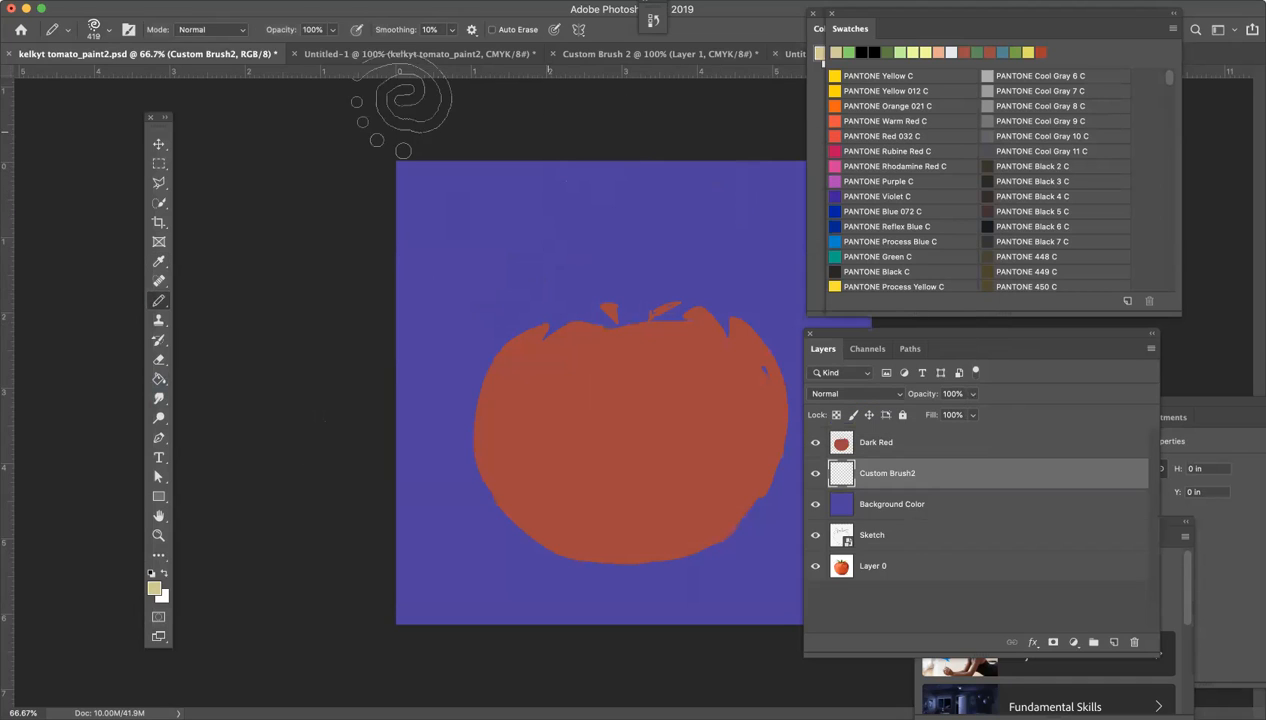
Step: Lower the pencil opacity to 61% and stamp one spiral on the background above the tomato's left shoulder
left_click(332, 30)
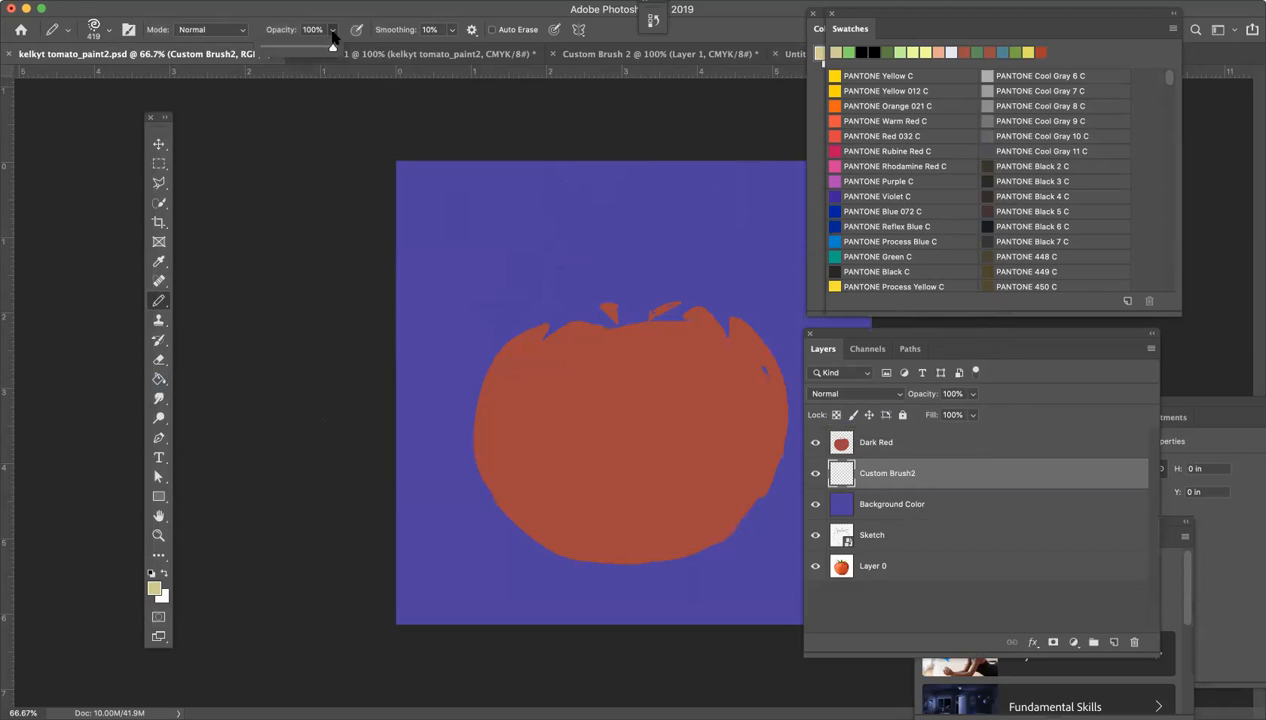
left_click_drag(332, 50, 307, 50)
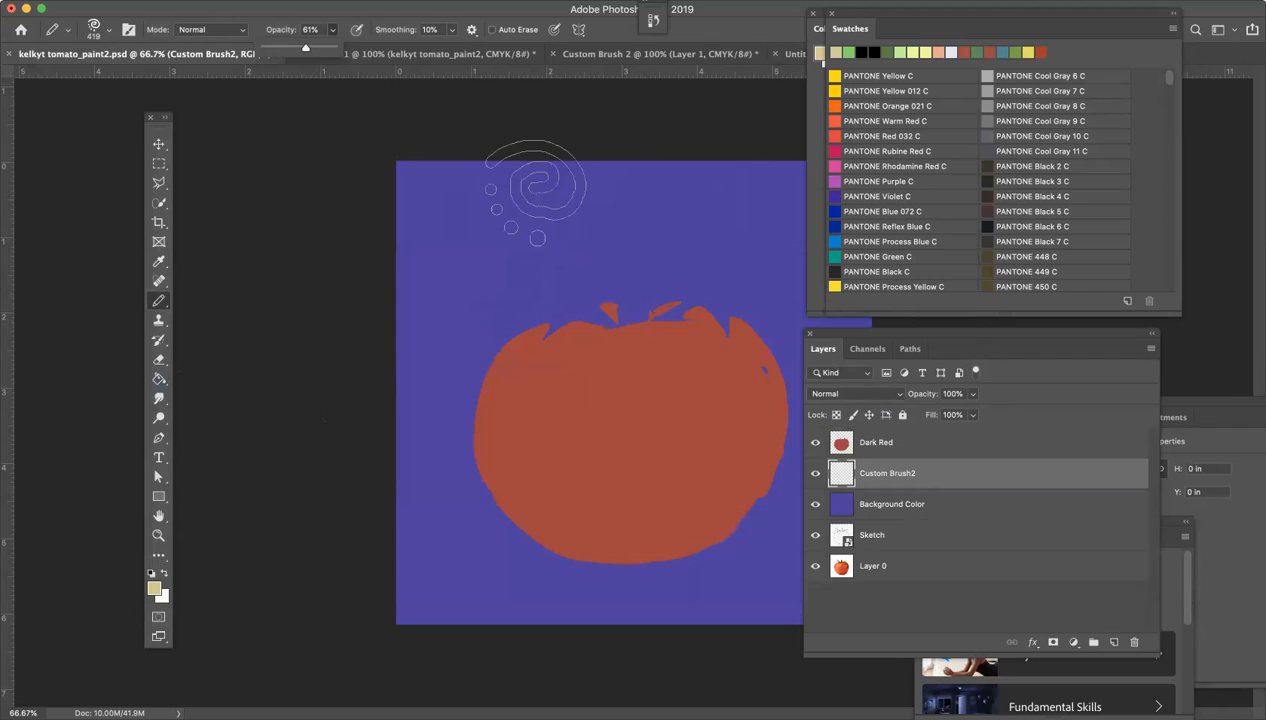
left_click(505, 258)
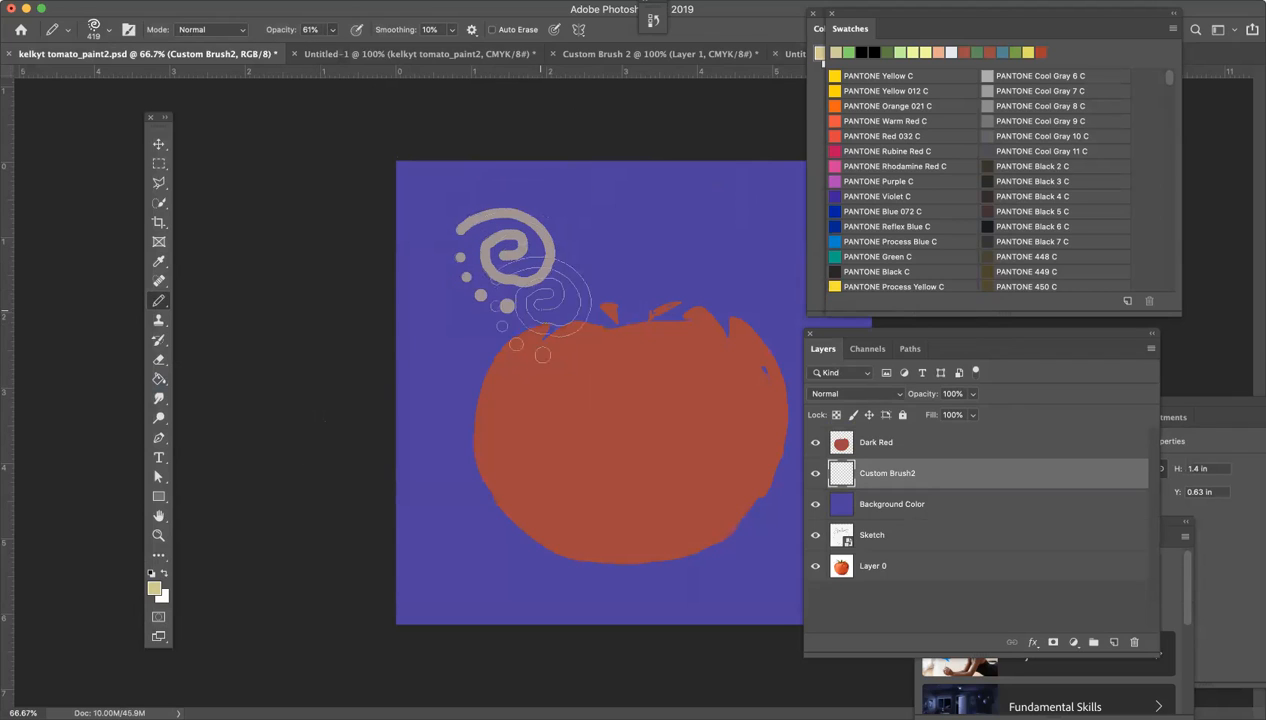
Step: Enlarge the spiral brush to 700 px and stamp it above the tomato's stem
key("bracketright")
key("bracketright")
key("bracketright")
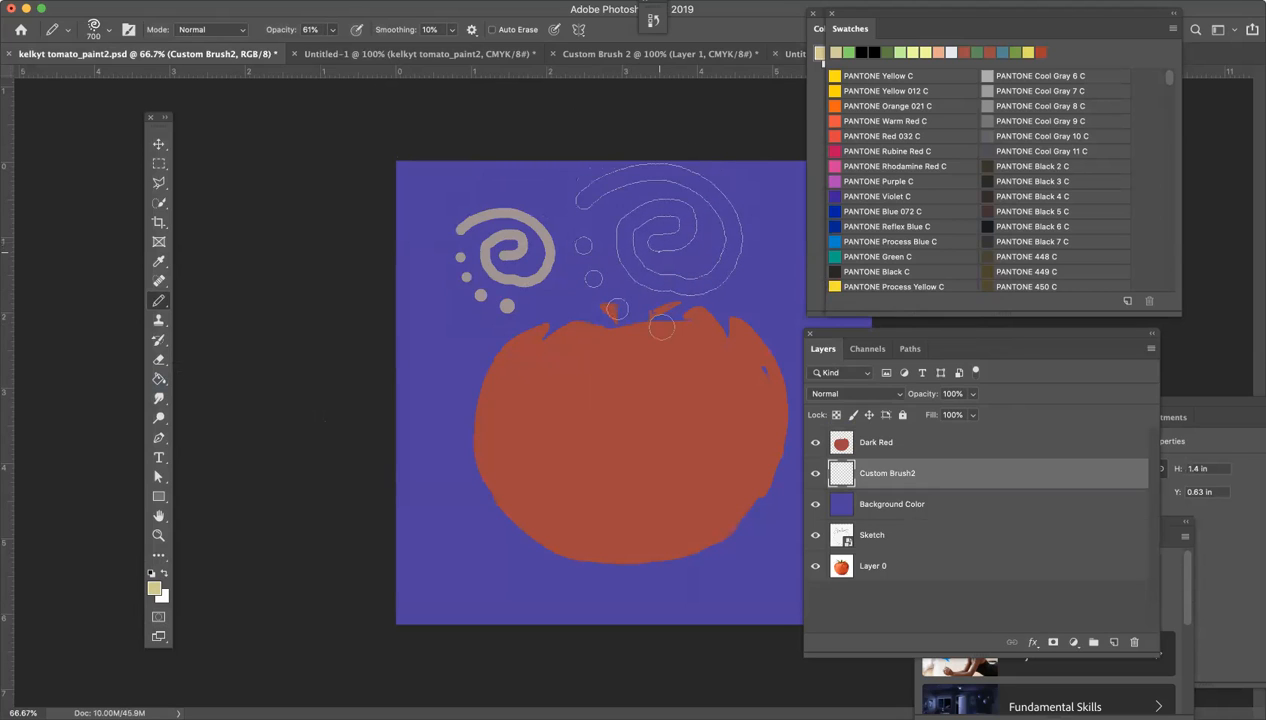
left_click(659, 250)
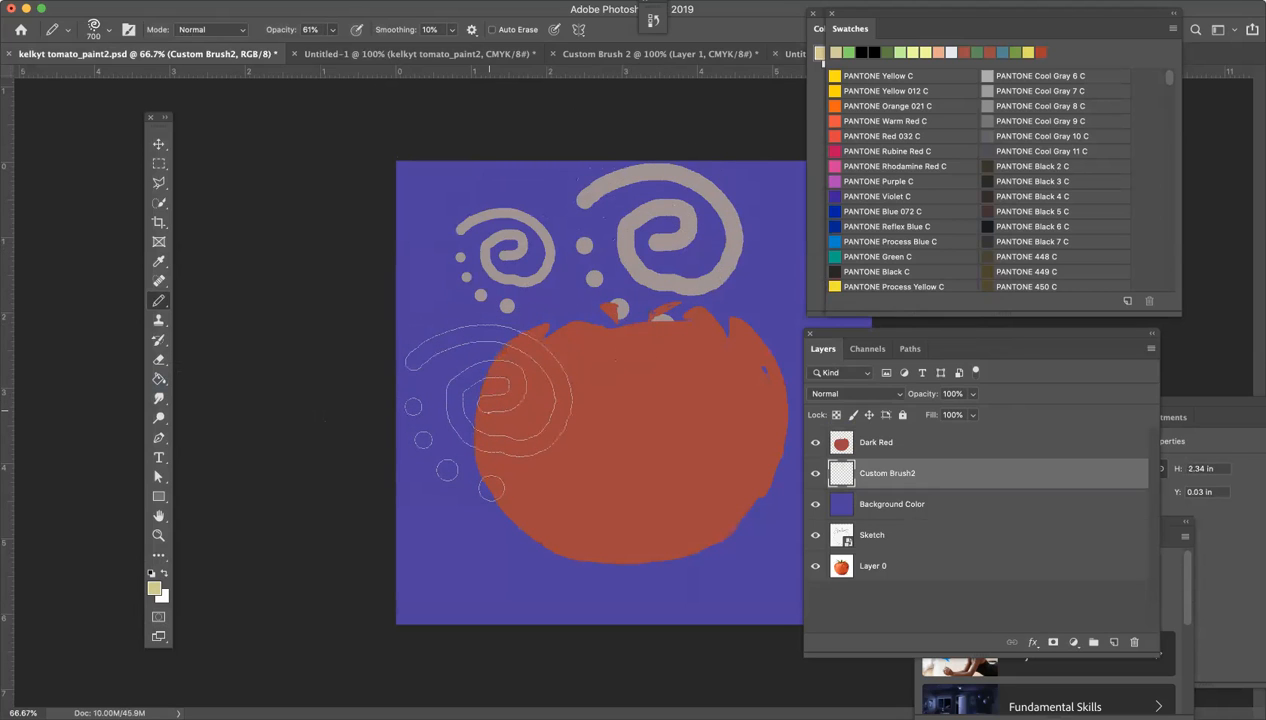
Step: Reduce the spiral brush to 300 px and stamp one spiral beside the tomato's left edge and one above its right shoulder
key("bracketleft")
key("bracketleft")
key("bracketleft")
key("bracketleft")
key("bracketleft")
key("bracketleft")
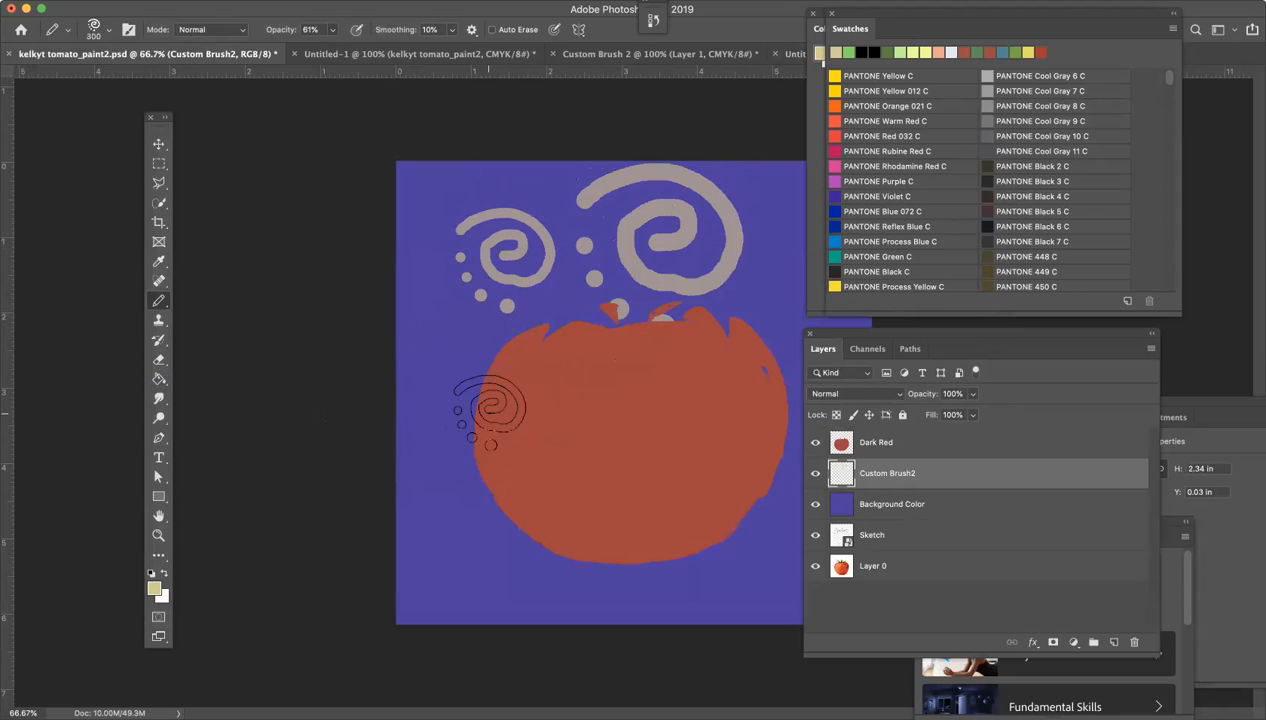
left_click(455, 368)
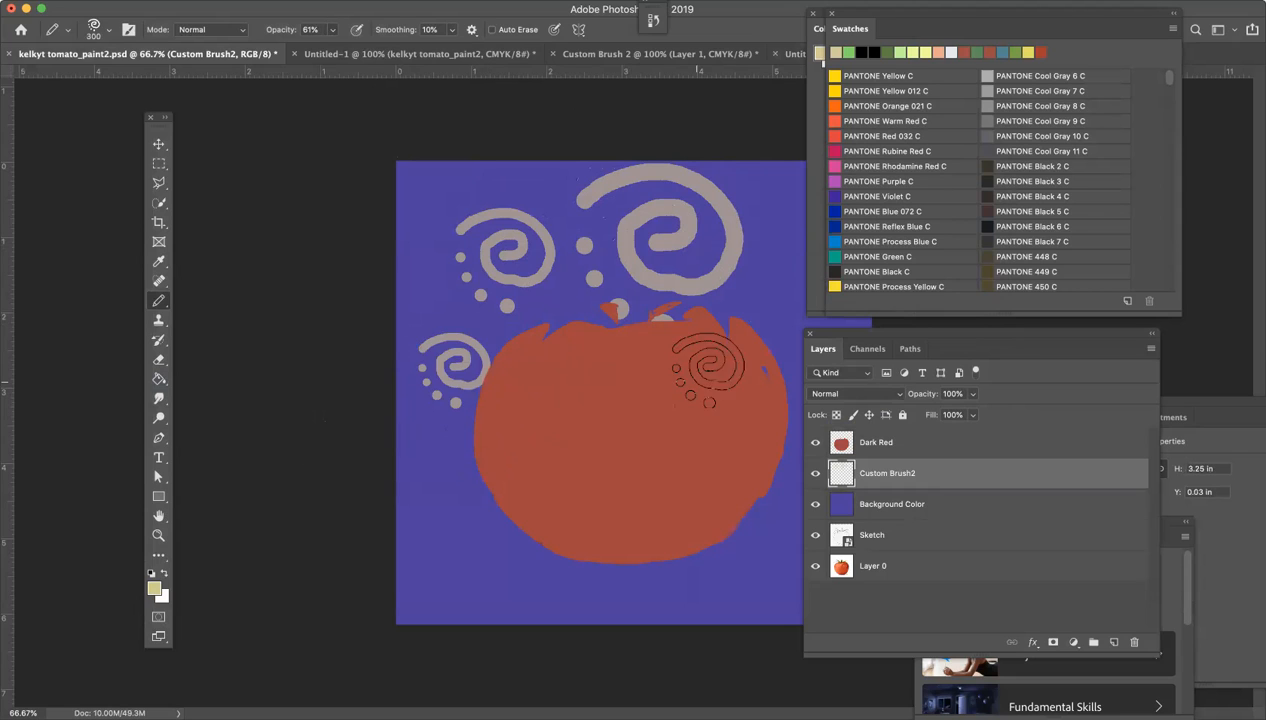
left_click(778, 298)
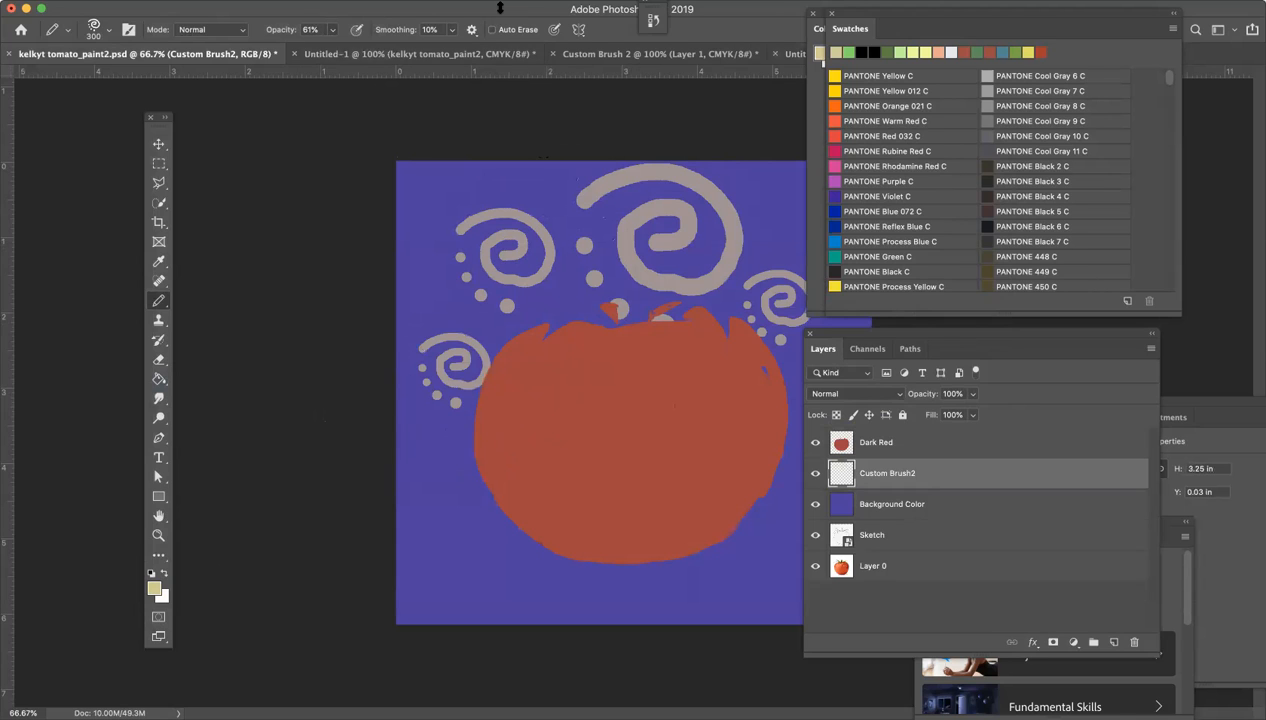
left_click_drag(500, 8, 421, 8)
left_click(205, 1)
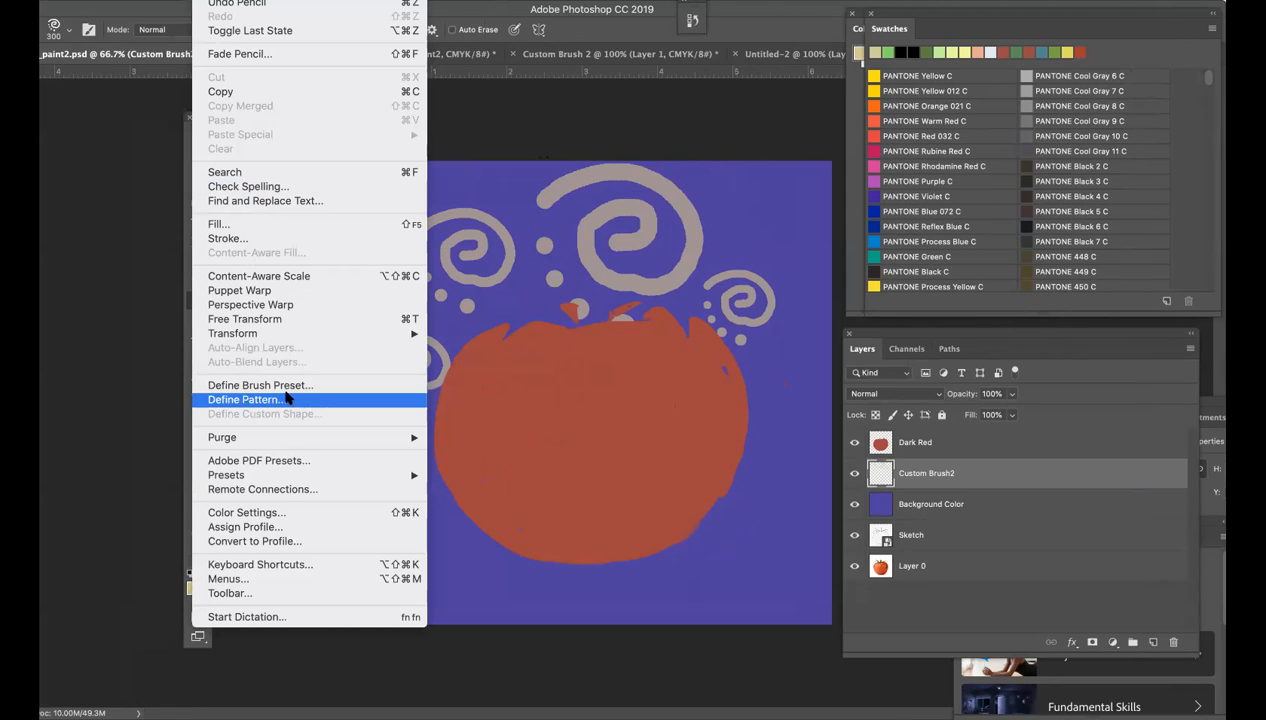
left_click(286, 1)
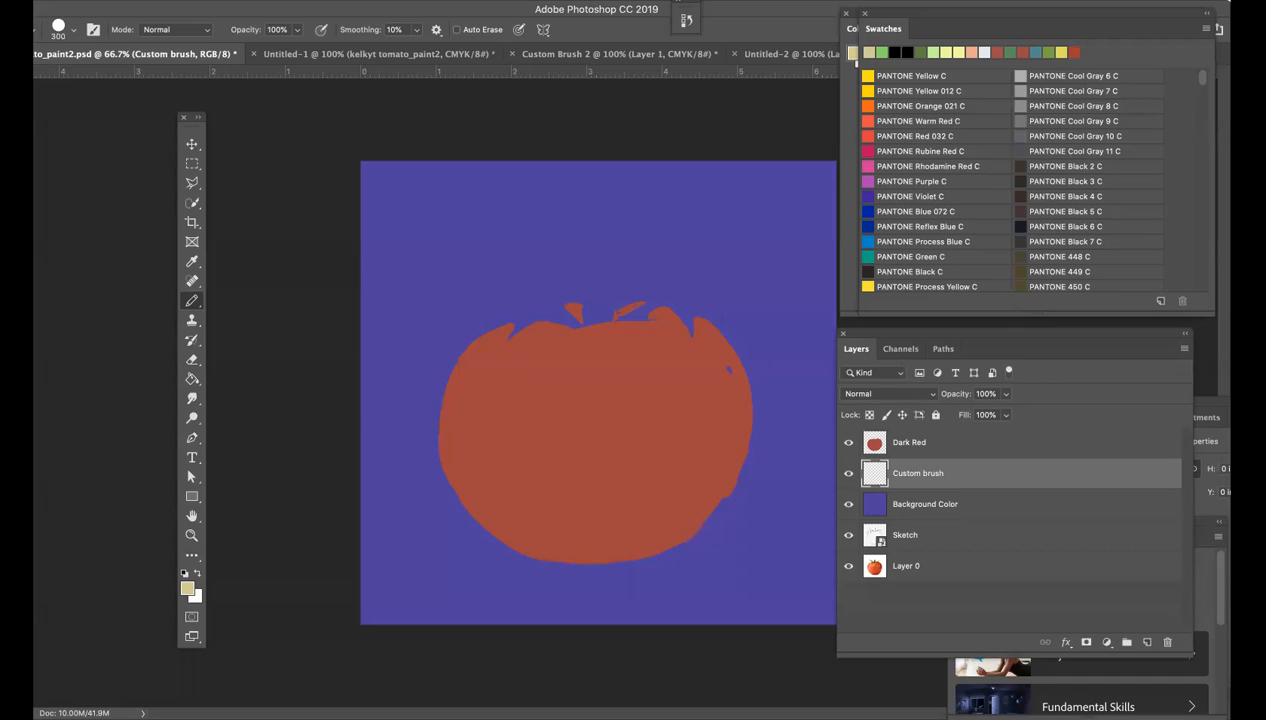
Step: Create another 2.5 × 2.5 inch transparent document at 300 pixels/inch in CMYK Color
left_click(172, 0)
left_click(186, 4)
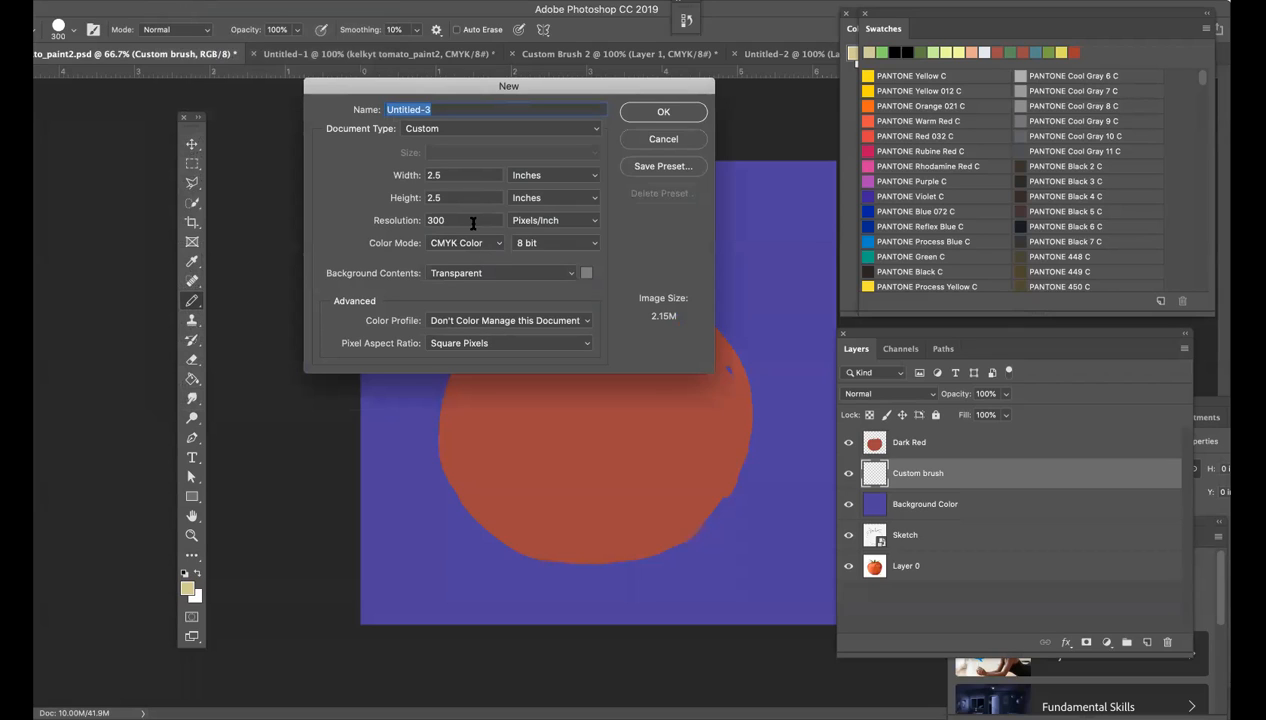
left_click(666, 112)
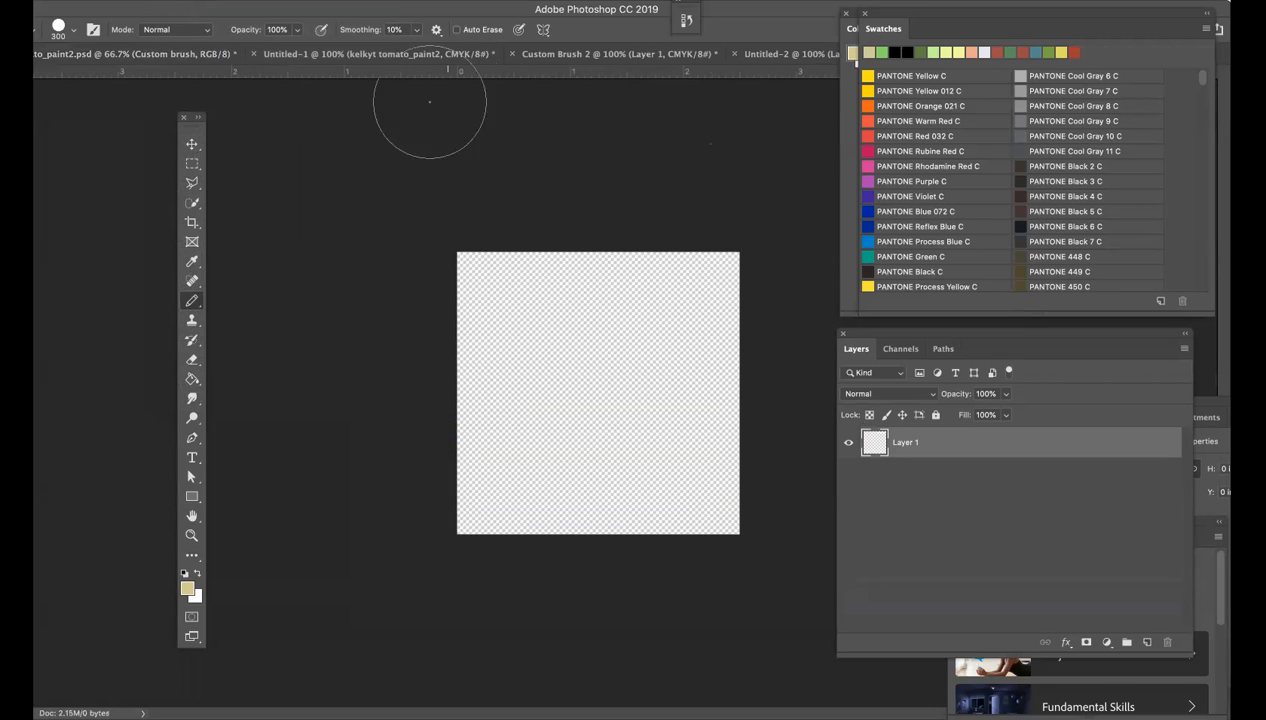
Step: Place kelkyt tomato_paint2.jpg as an embedded image in the new transparent document at its fitted size
left_click(170, 1)
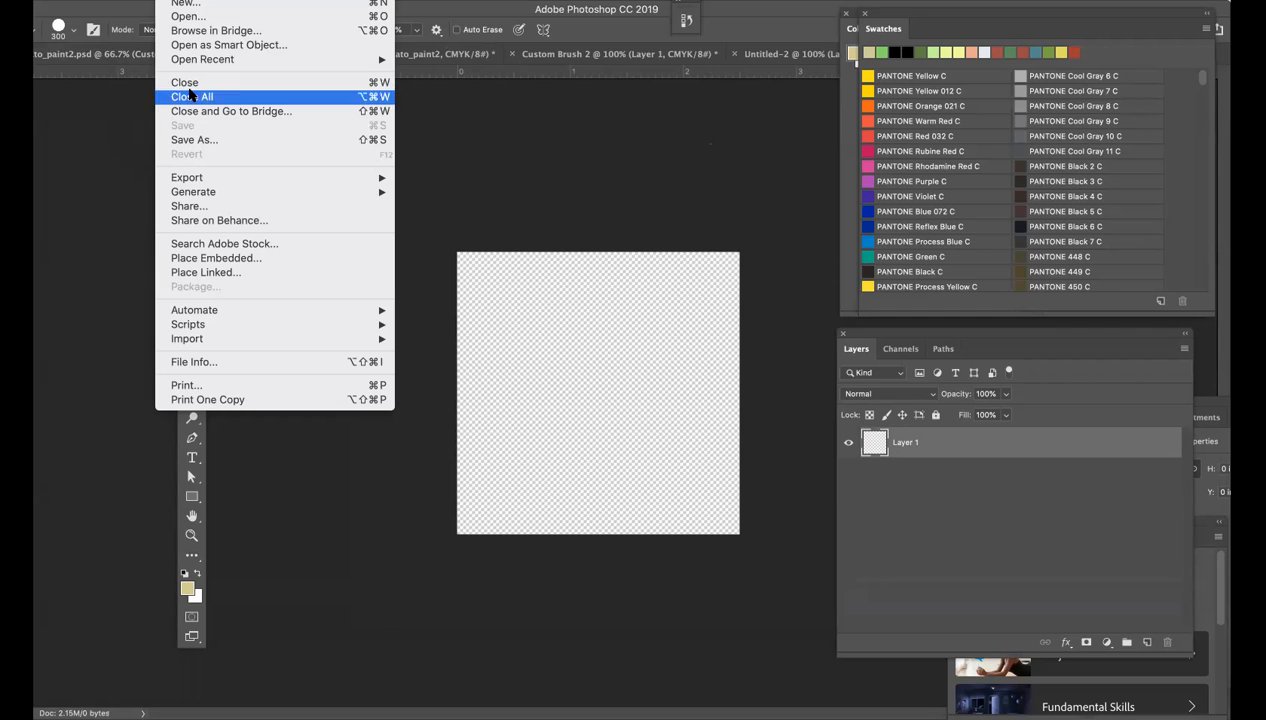
left_click(213, 258)
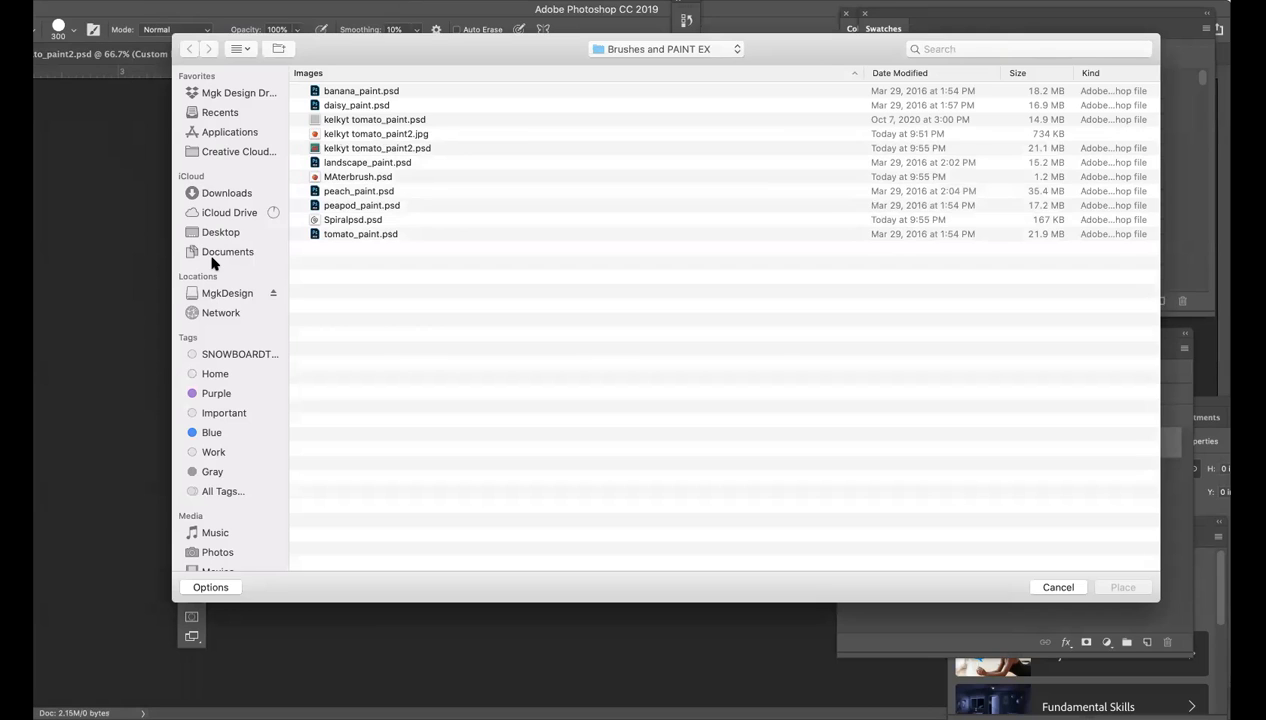
left_click(409, 135)
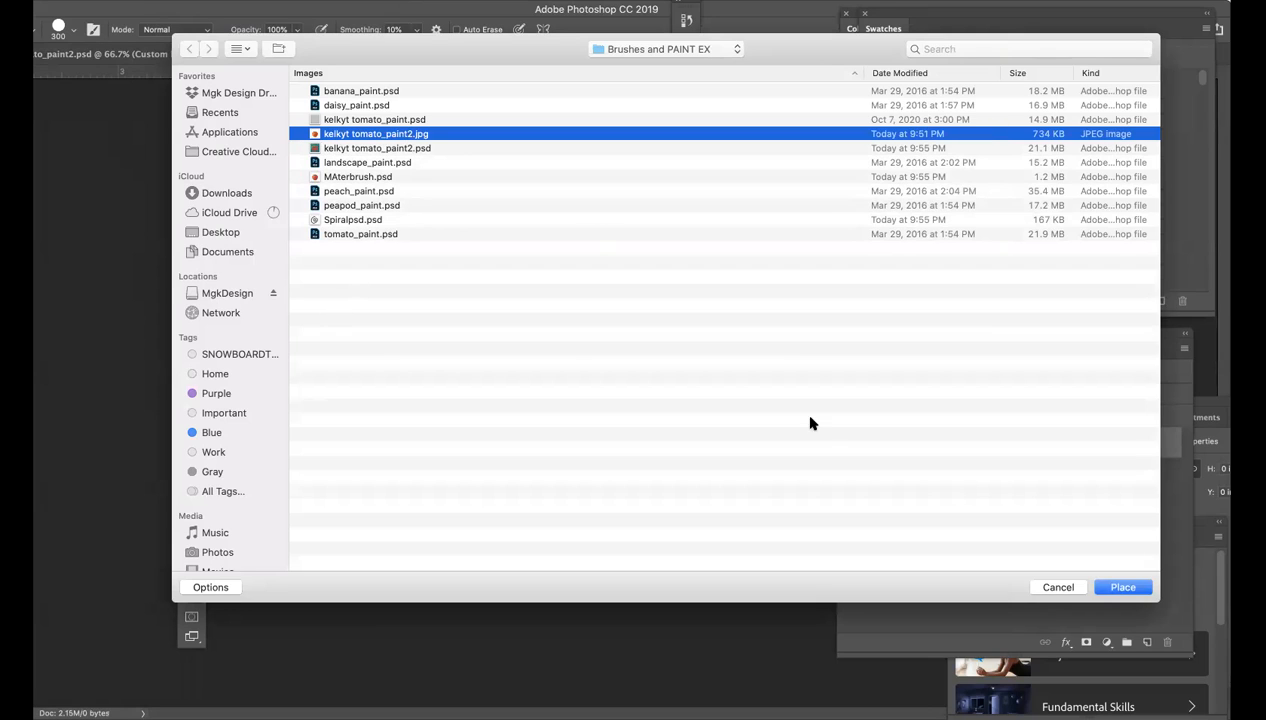
left_click(1121, 587)
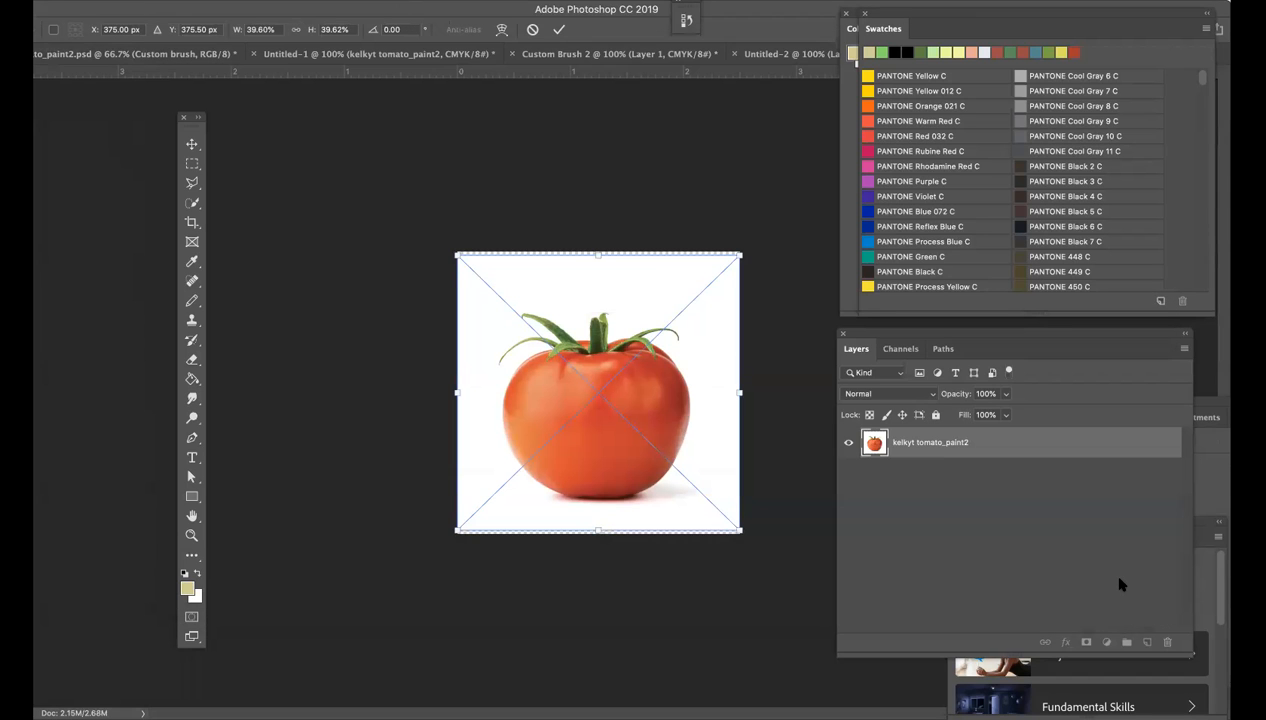
key("Return")
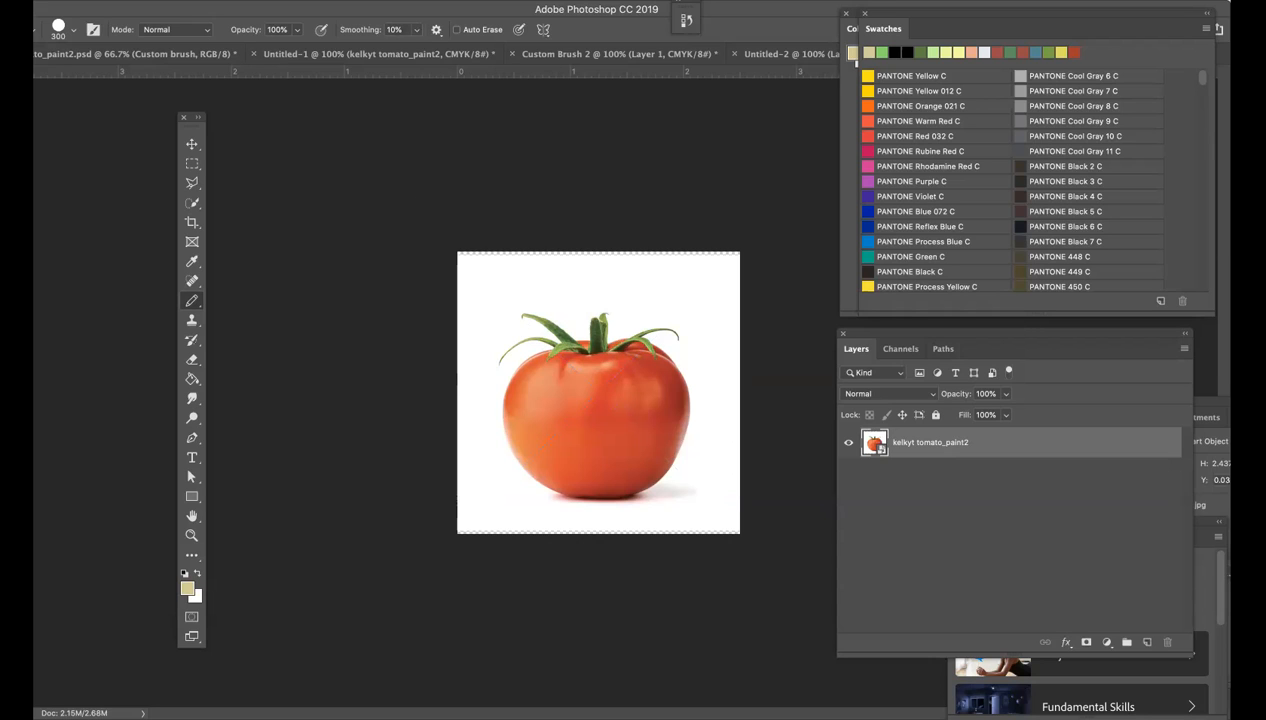
Step: Define a brush preset from the placed tomato image, keeping the suggested name
left_click(168, 1)
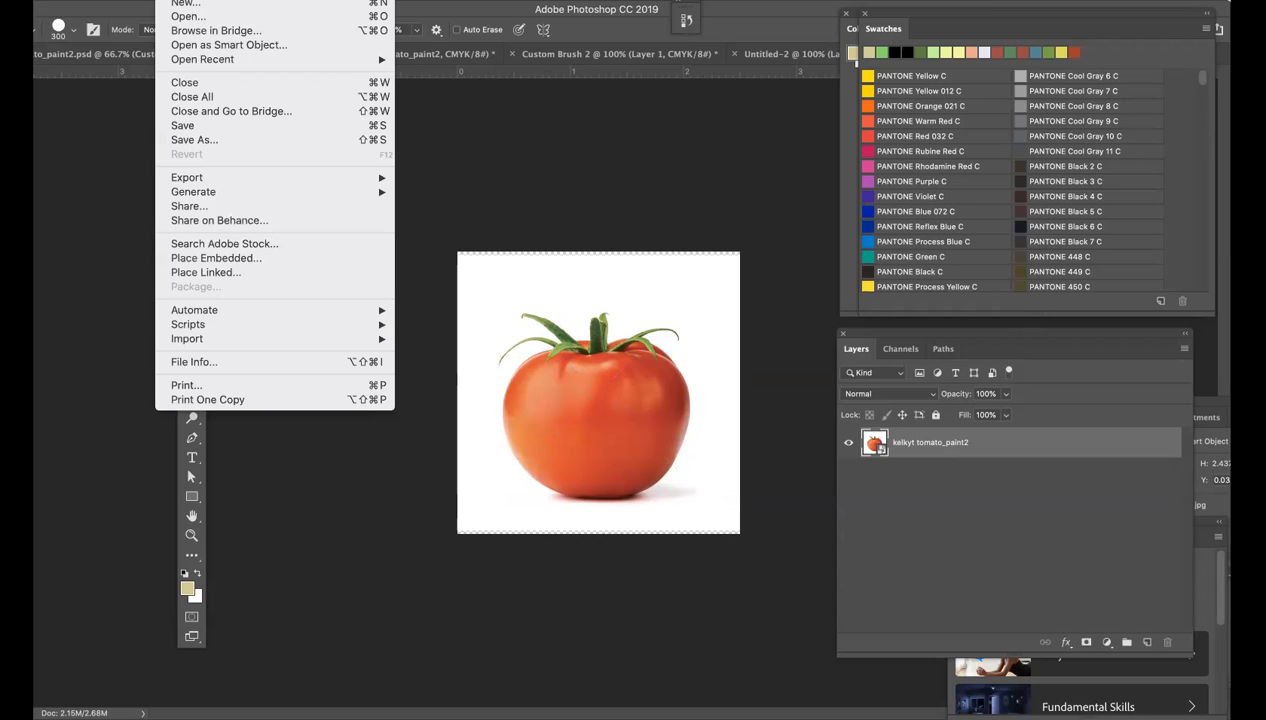
mouse_move(200, 1)
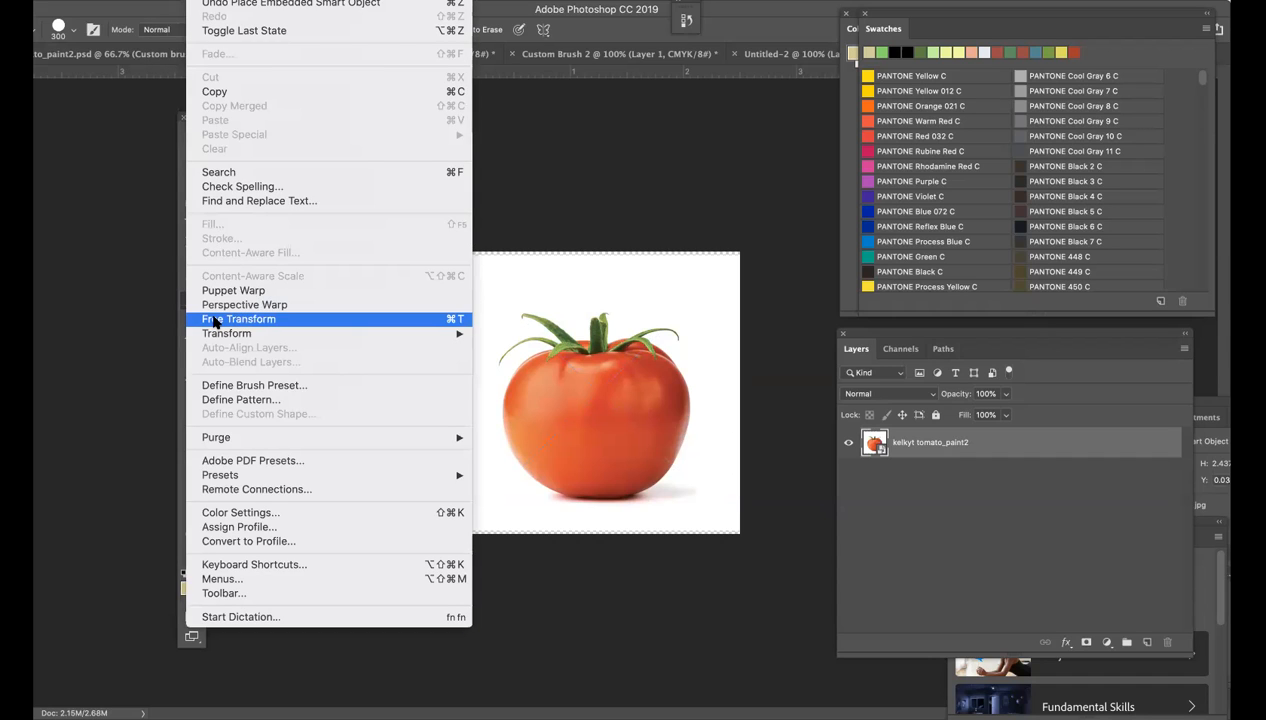
left_click(219, 382)
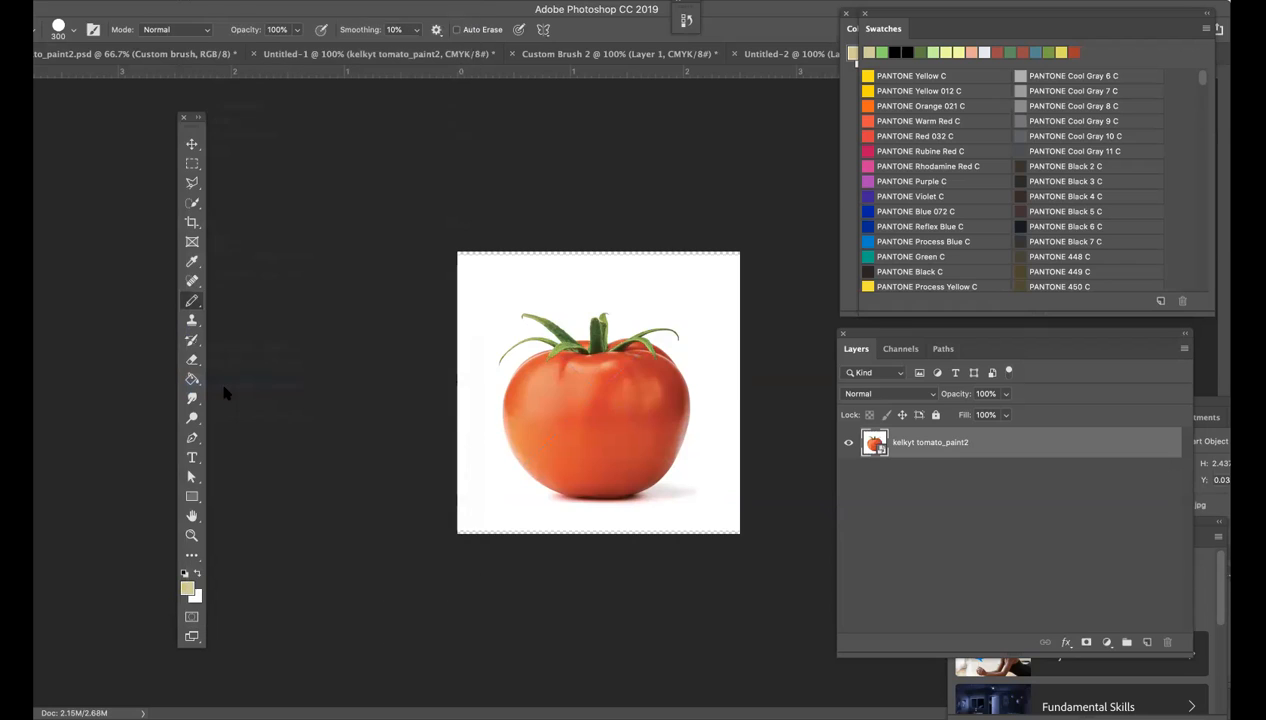
left_click(835, 326)
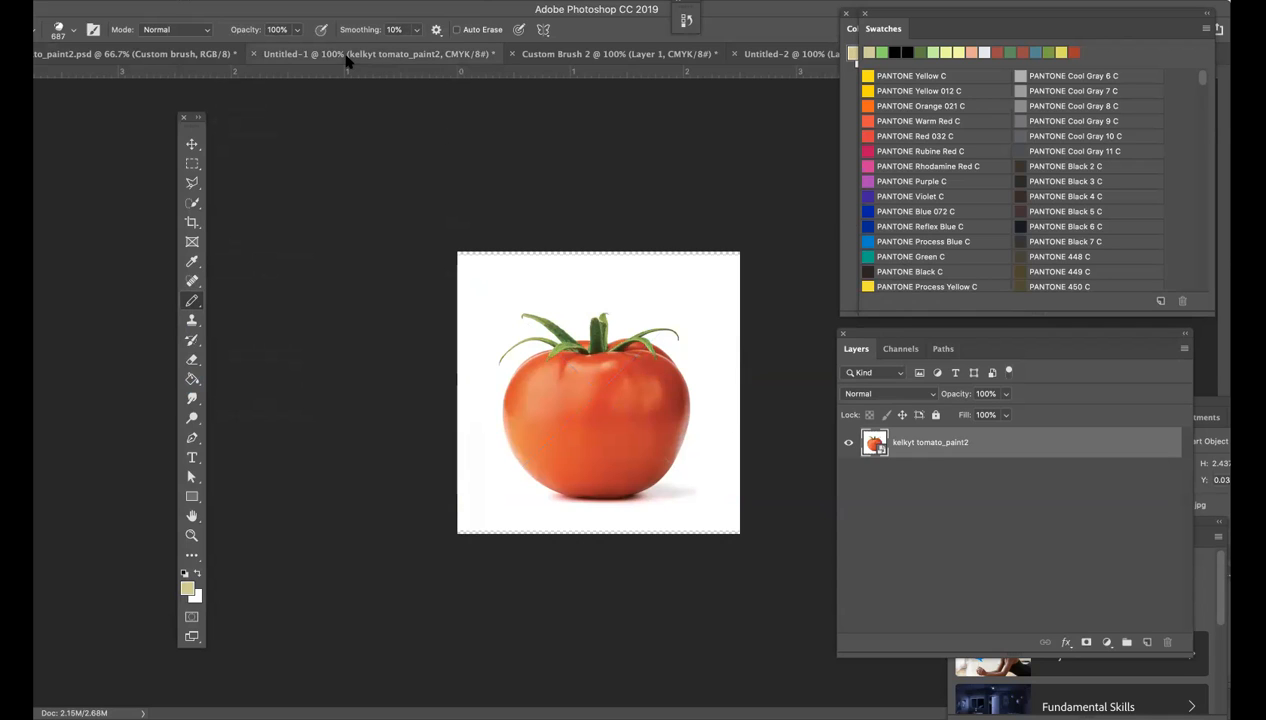
Step: In the tomato painting, stamp five full-opacity tomatoes on the Custom brush layer: three across the top and two along the big tomato's left edge
left_click(193, 55)
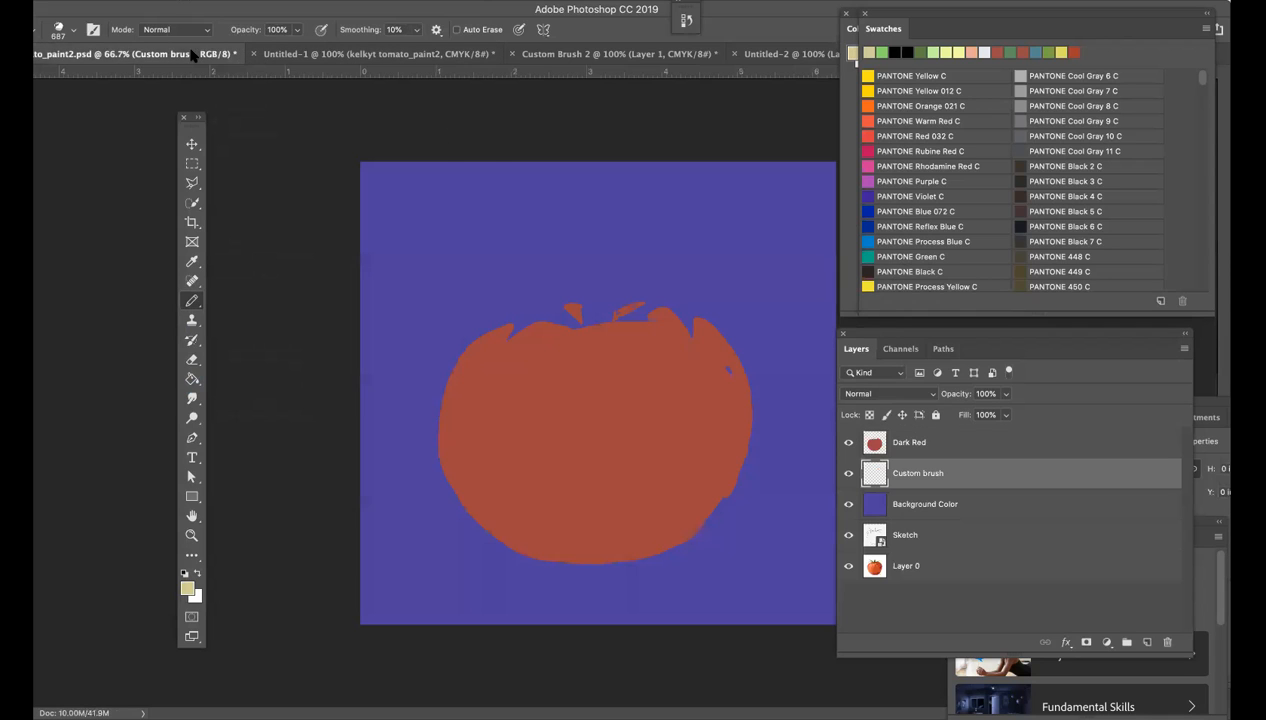
left_click(456, 259)
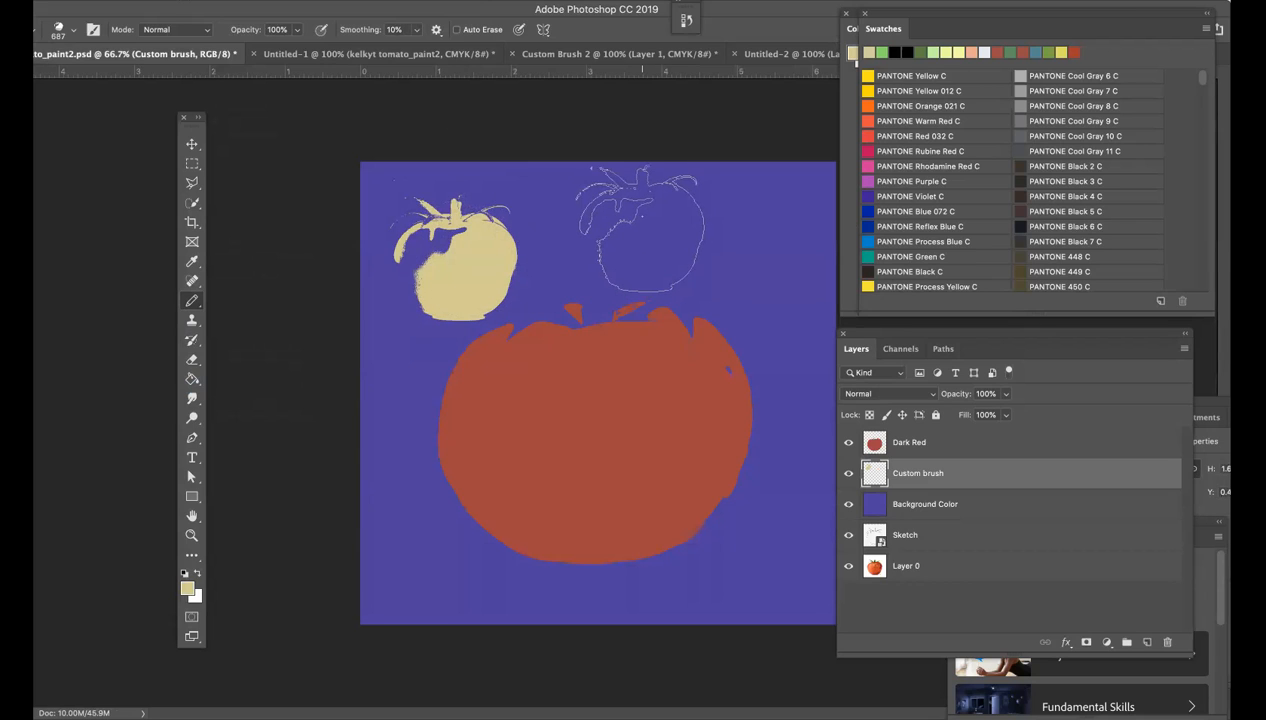
left_click(610, 246)
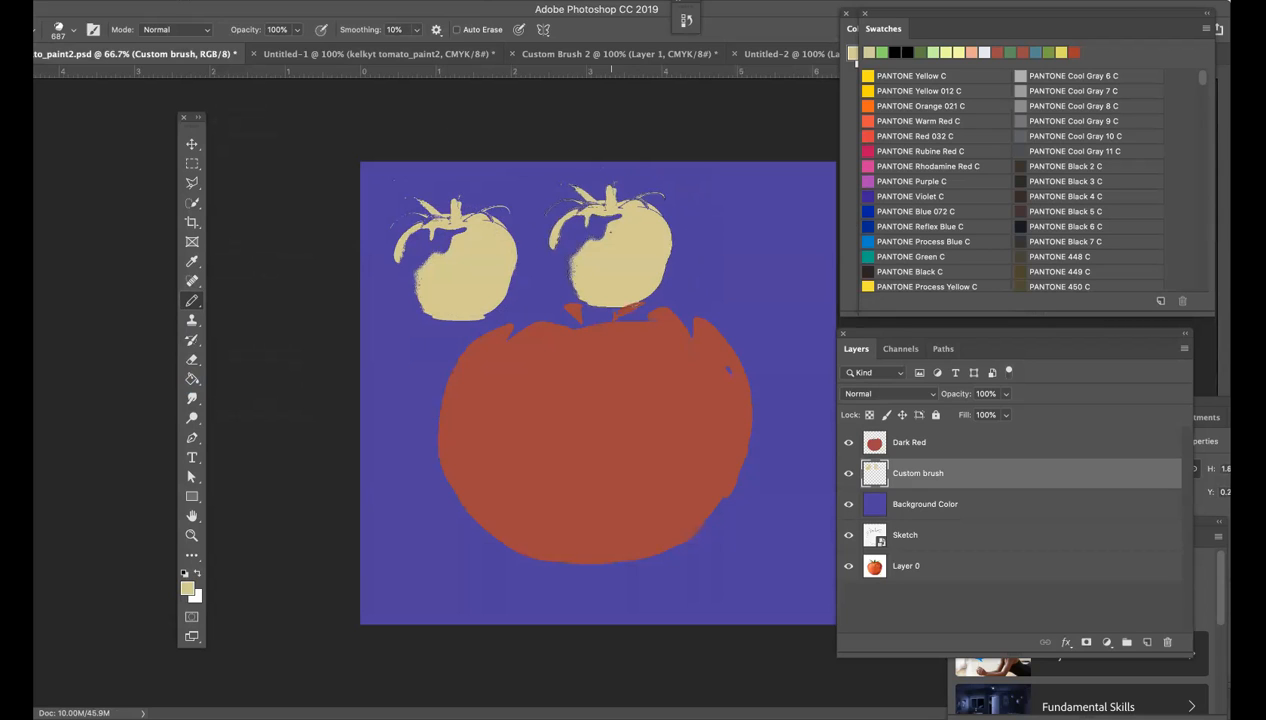
left_click(742, 250)
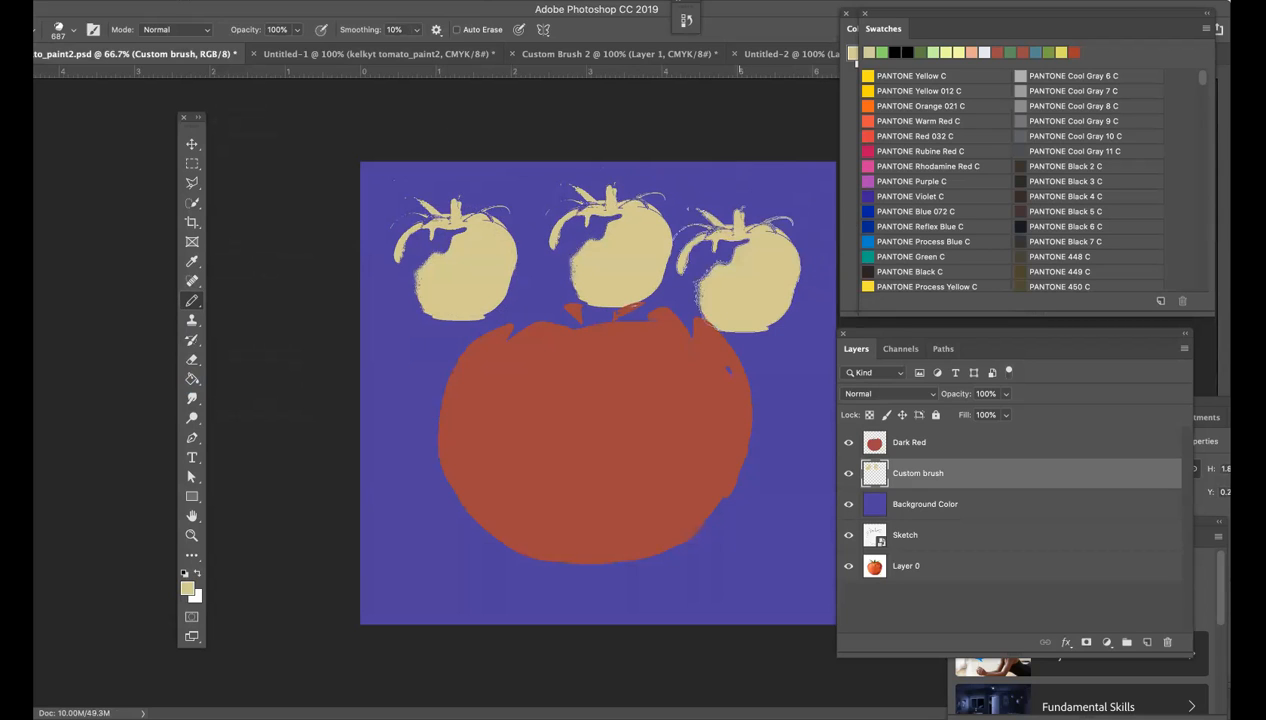
left_click(440, 405)
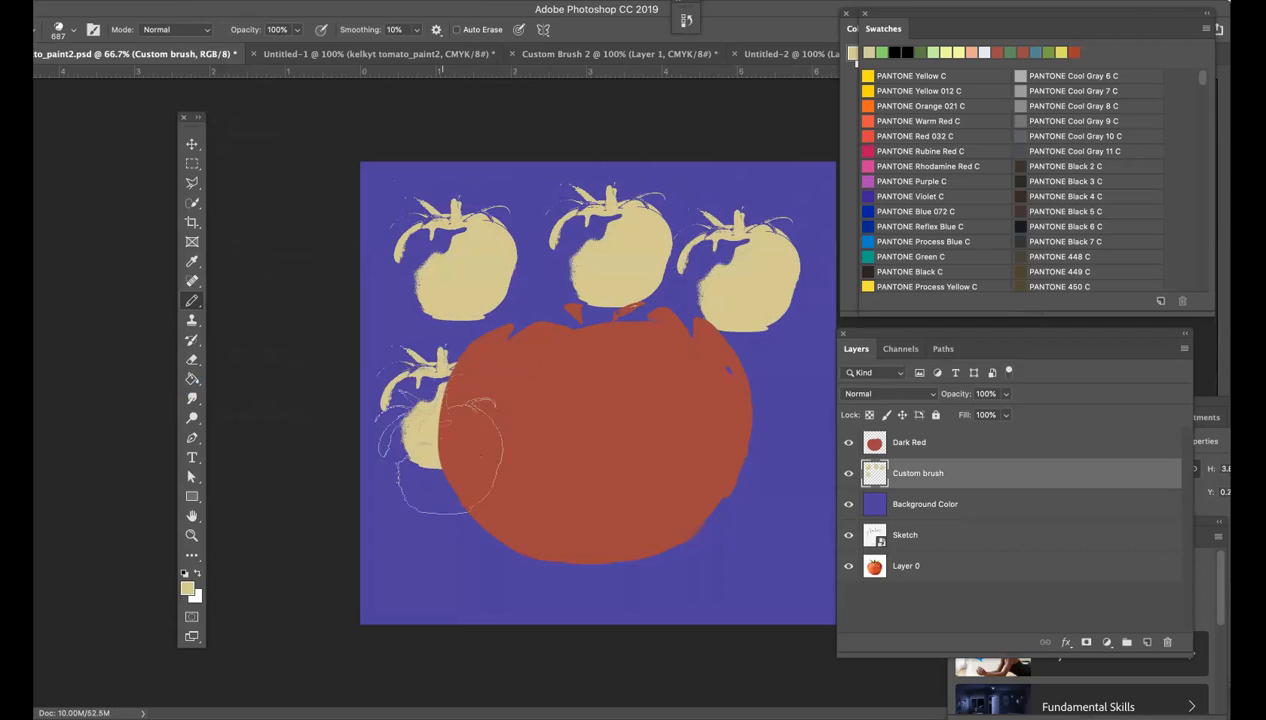
left_click(444, 533)
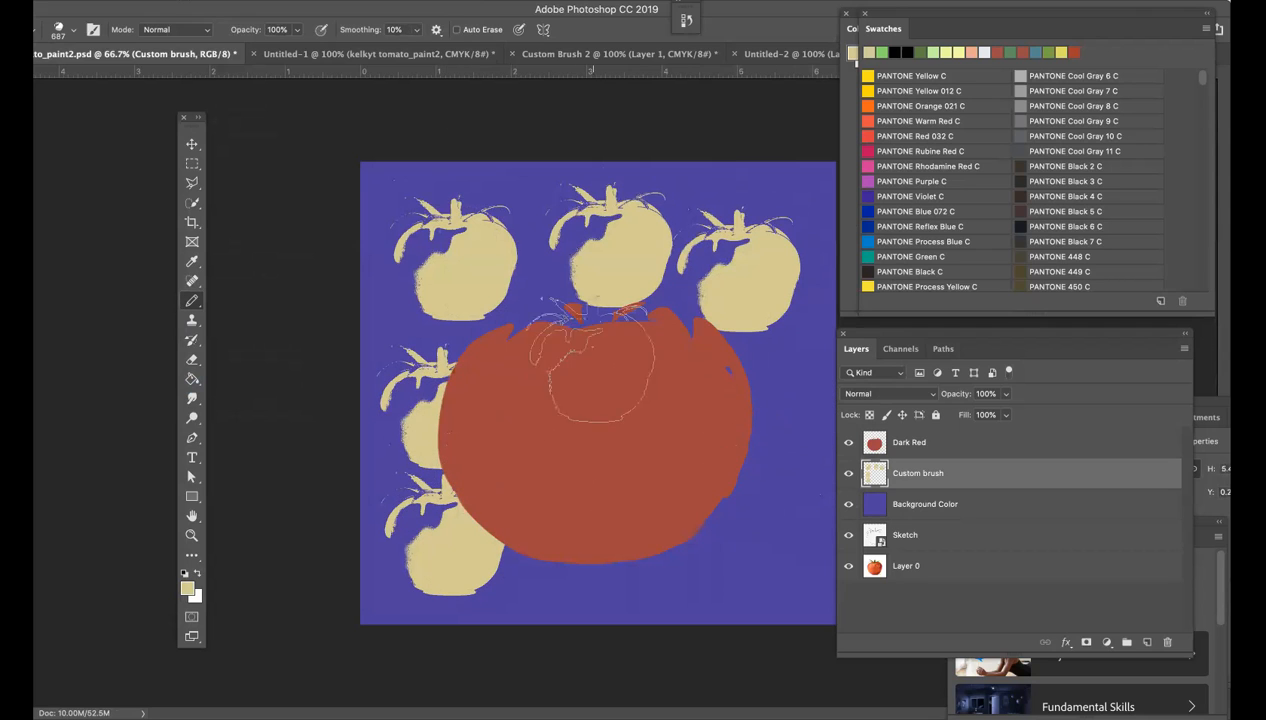
Step: Lower the pencil opacity to 30% and stamp two tomatoes along the big tomato's right edge and one beneath it
left_click(297, 32)
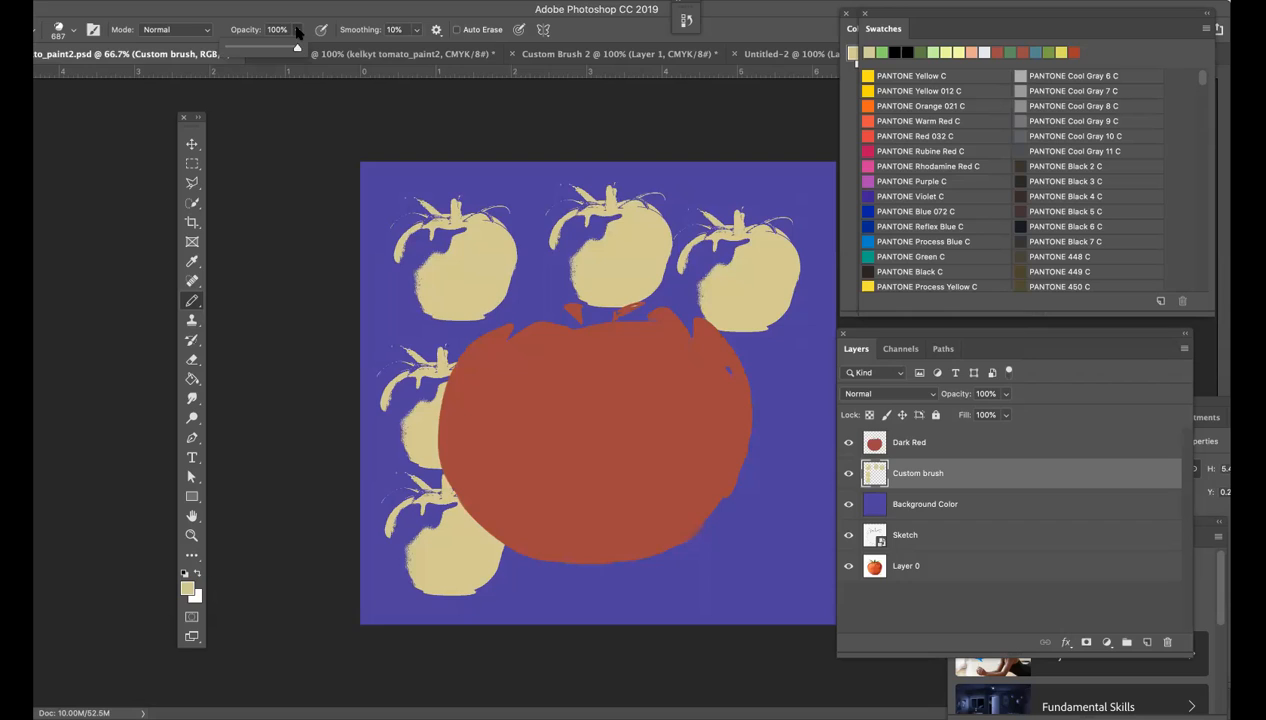
left_click_drag(297, 49, 249, 49)
left_click(790, 400)
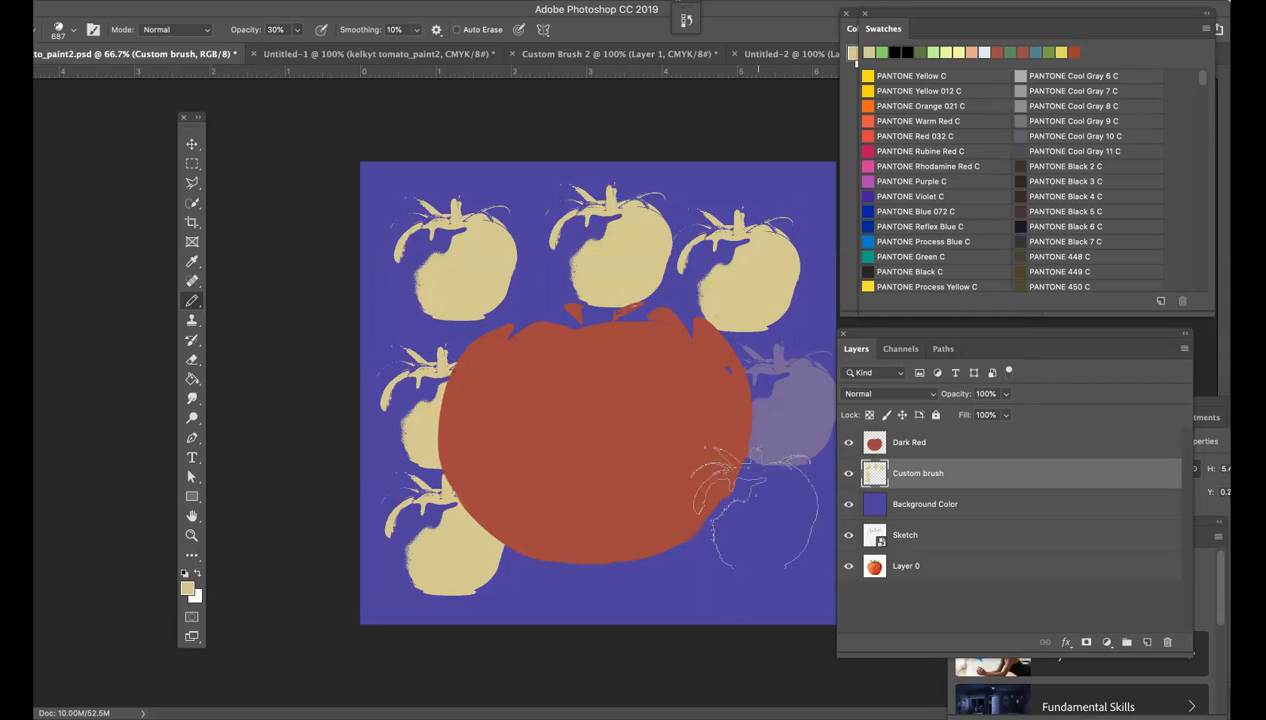
left_click(759, 521)
left_click(597, 556)
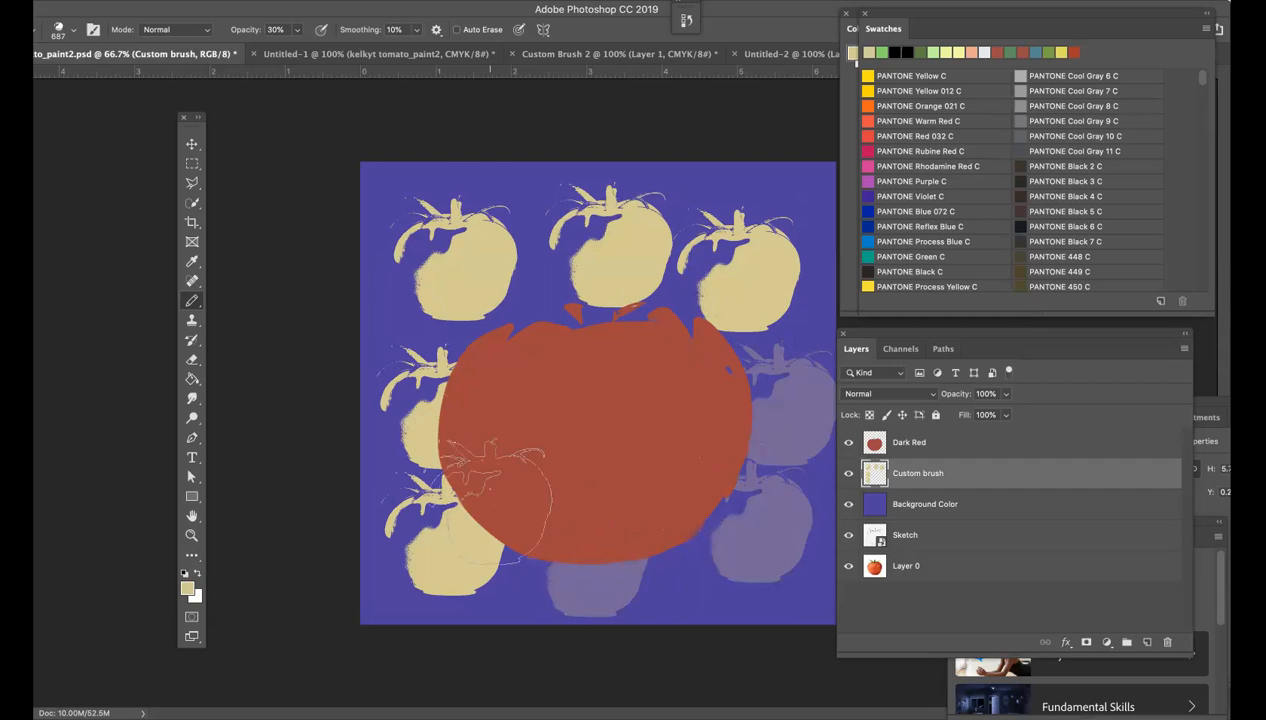
Step: Stamp three more faint tomatoes: between the first two upper ones, in the upper right corner, and beside the right shoulder; switch to the Move tool
left_click(525, 258)
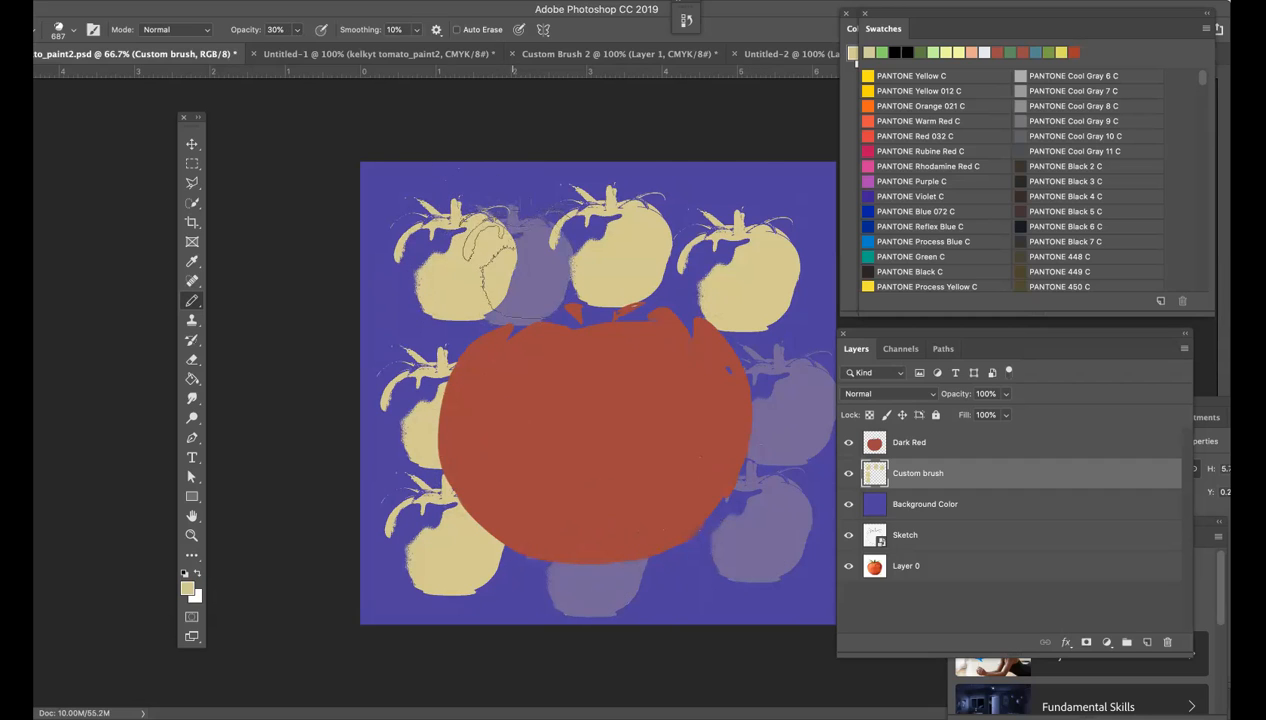
left_click(750, 205)
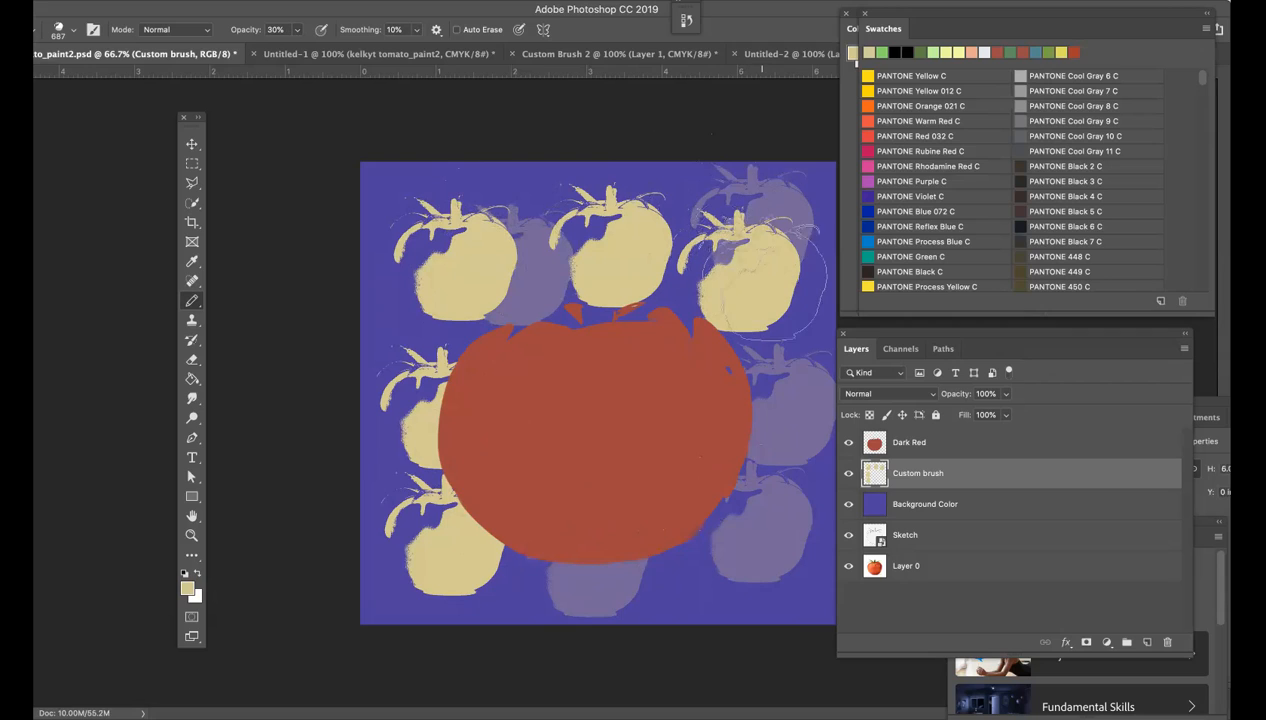
left_click(775, 308)
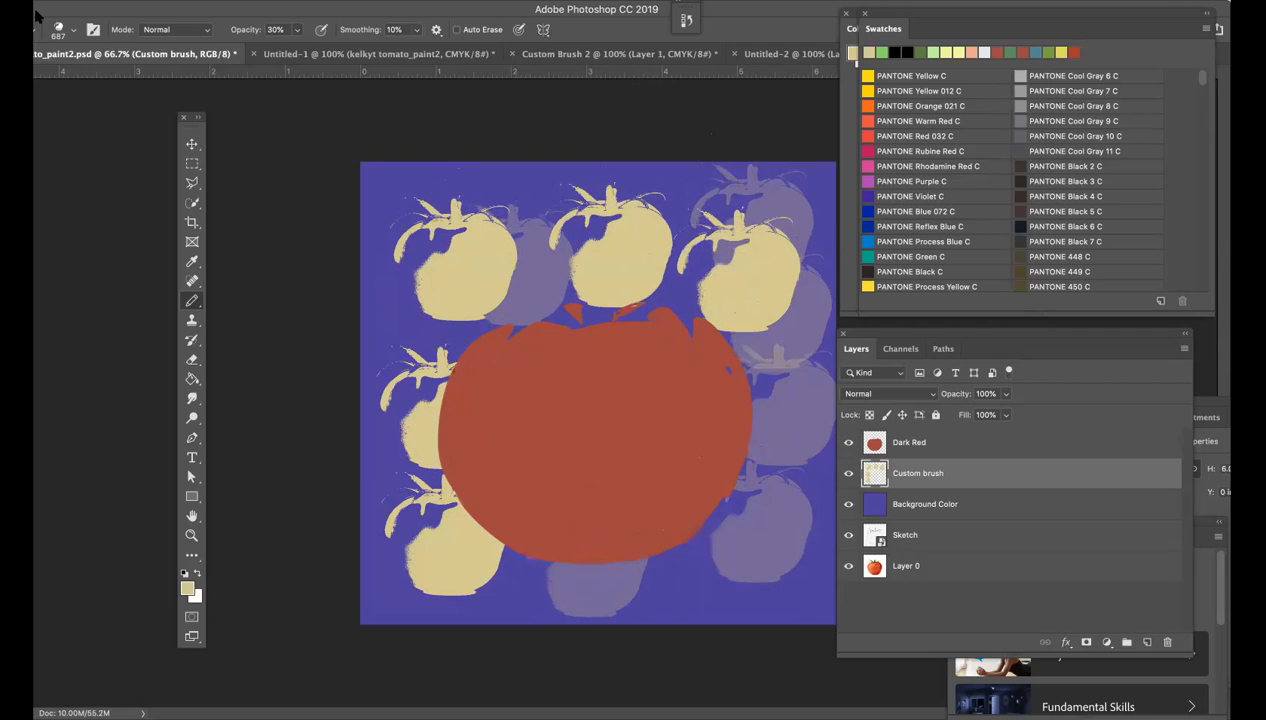
left_click(193, 145)
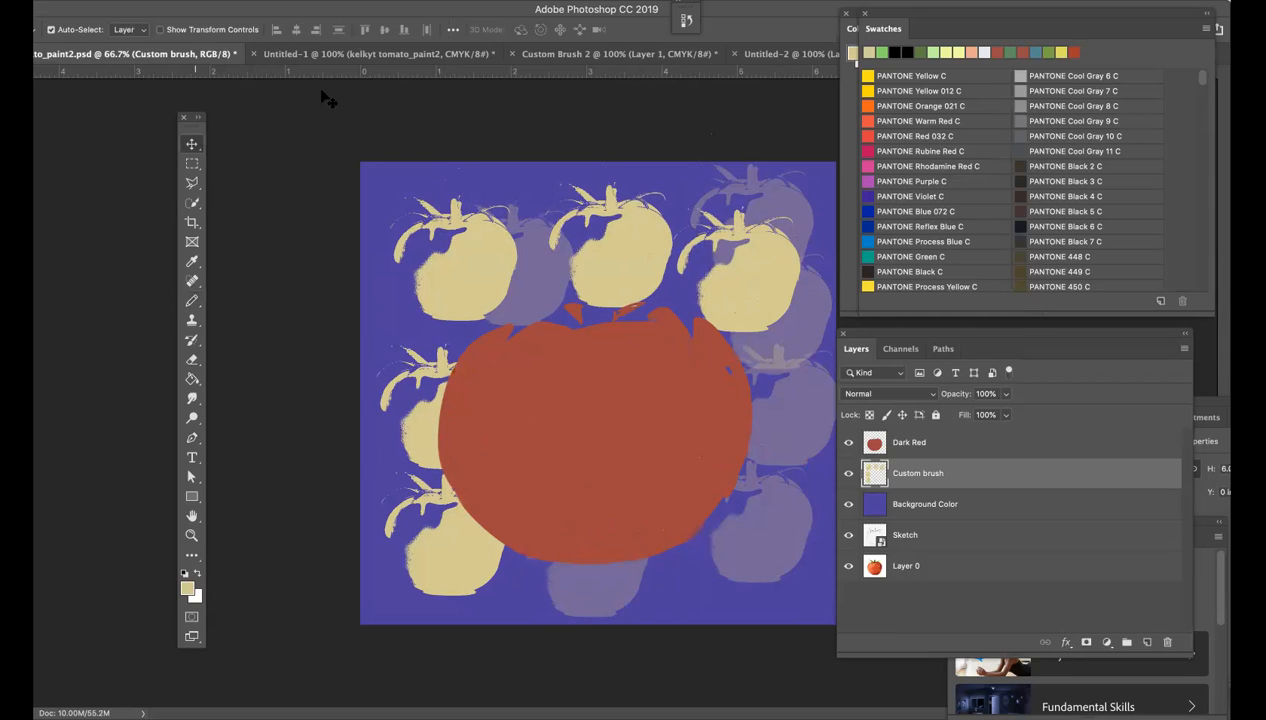